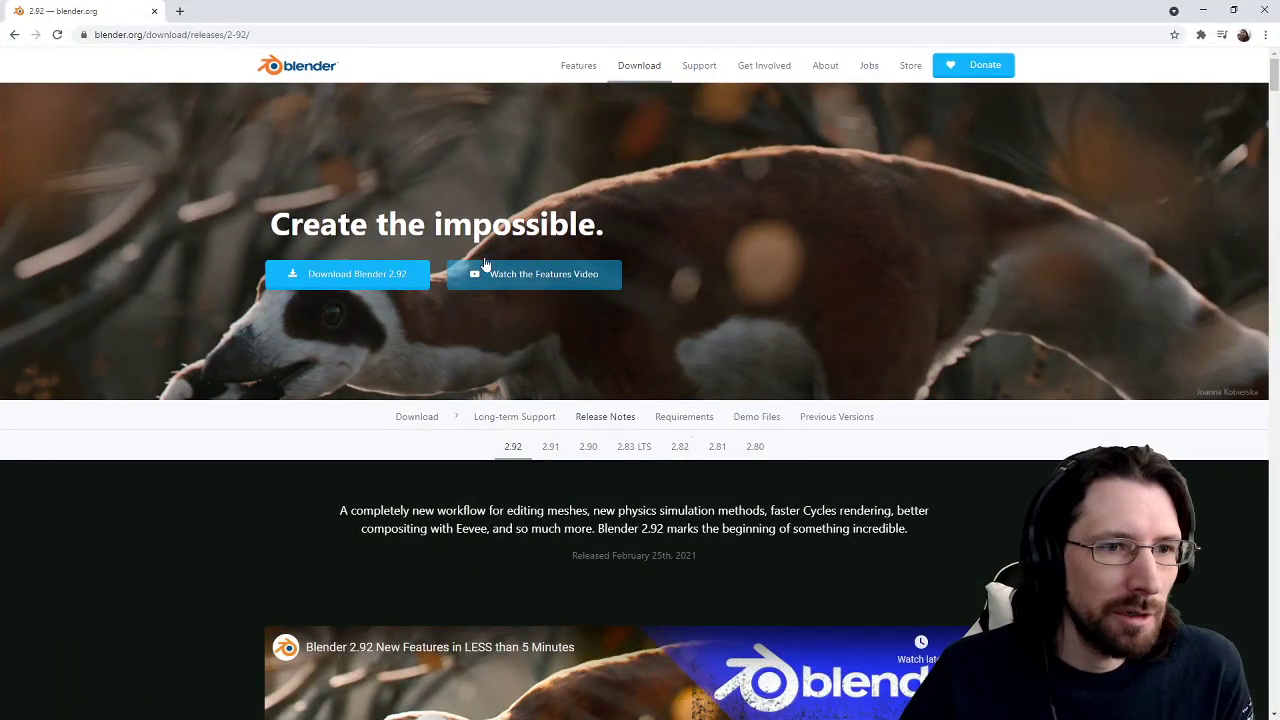
Step: Look through the Release Notes overview and return to the Blender 2.92 release page
left_click(603, 417)
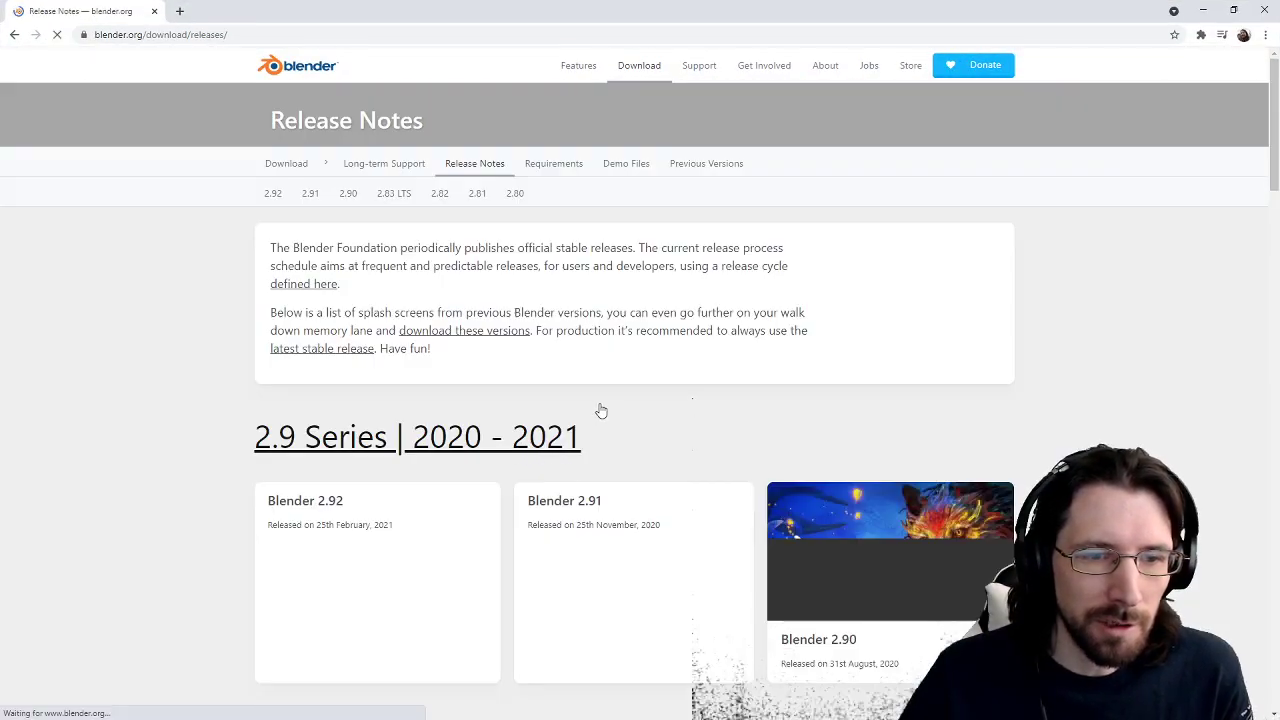
scroll(590, 420, "down", 2)
scroll(582, 420, "up", 2)
scroll(590, 374, "down", 4)
left_click(486, 350)
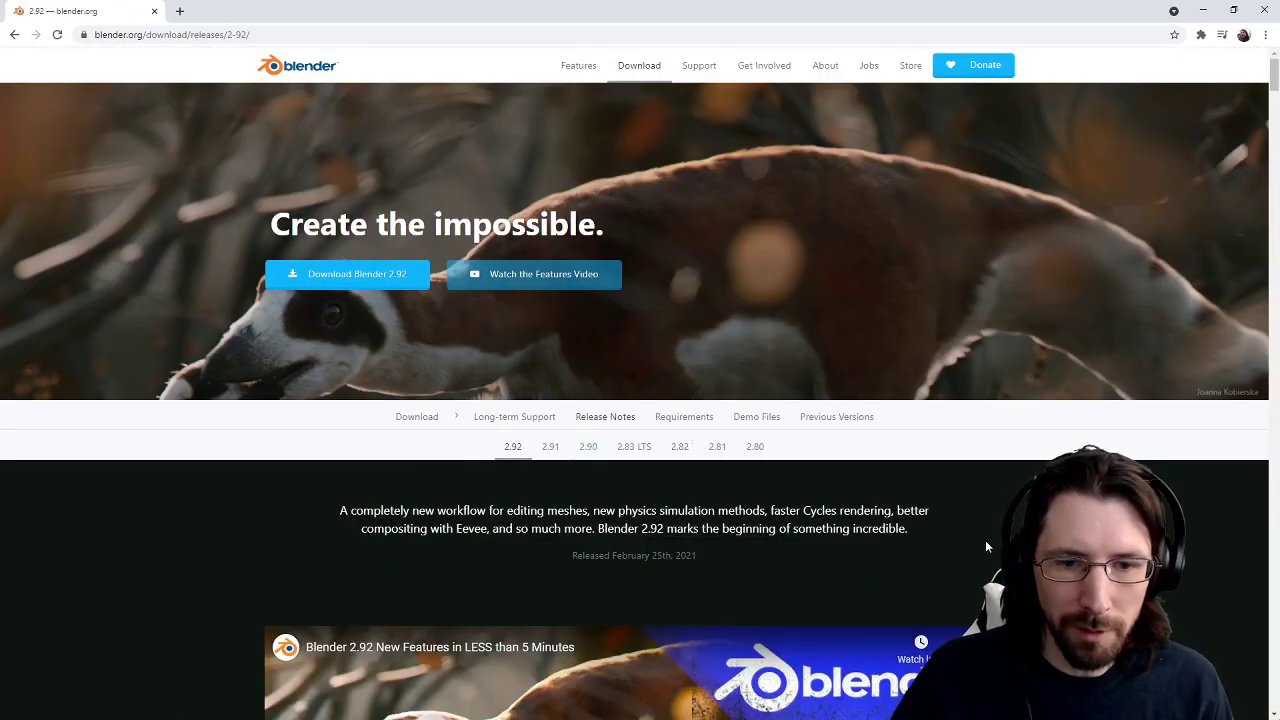
Step: Search the release page for "Video" and read the linked commit "Theme alternate rows color in Video Sequencer"
key("ctrl+f")
type("Video")
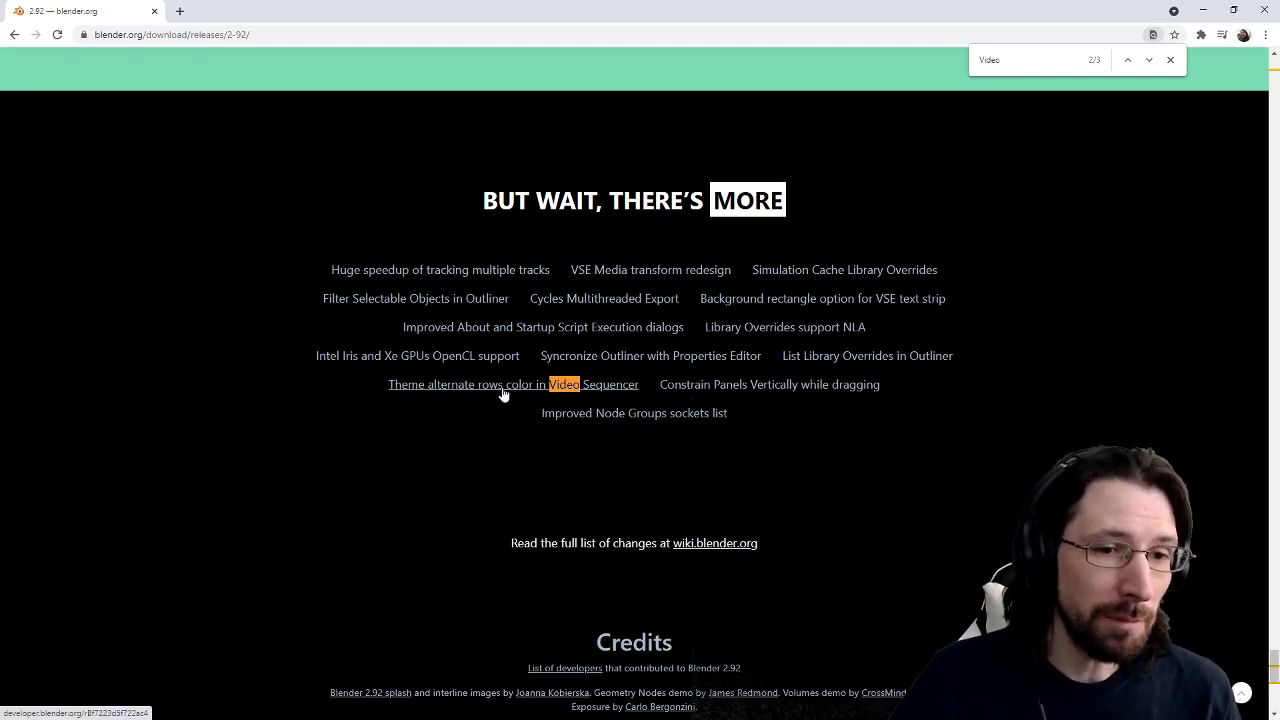
left_click(586, 386)
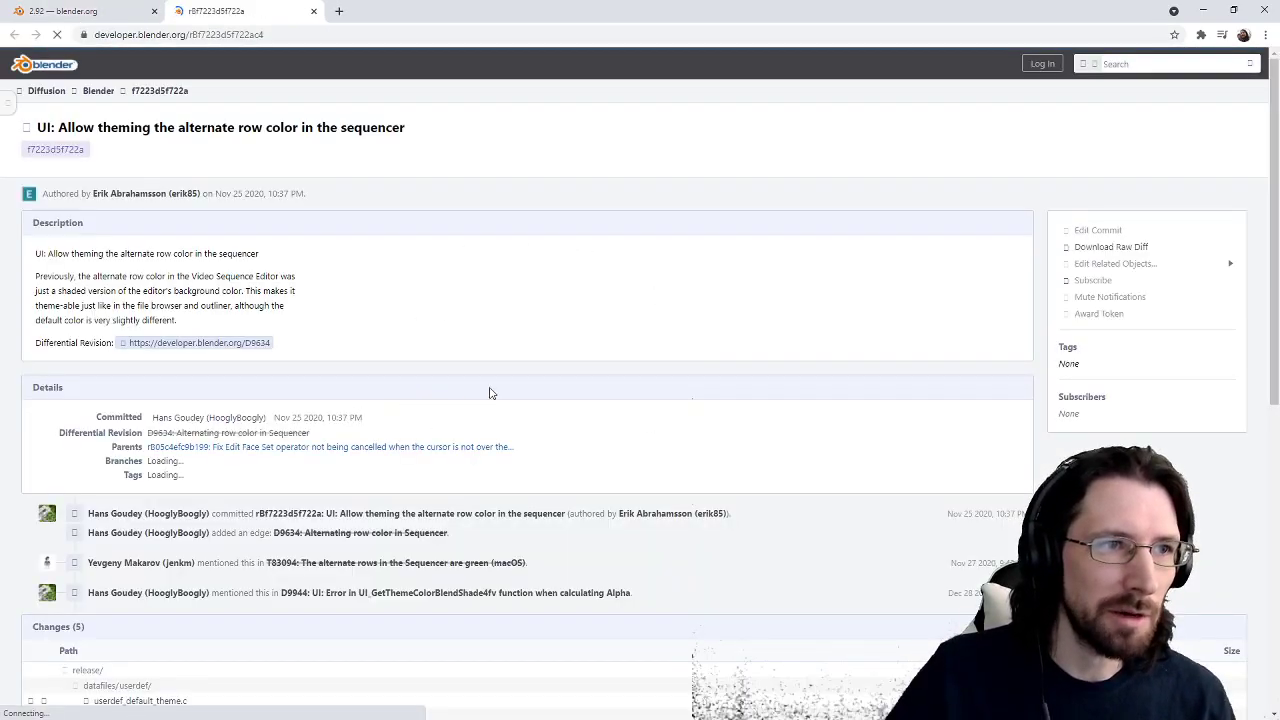
scroll(331, 409, "down", 15)
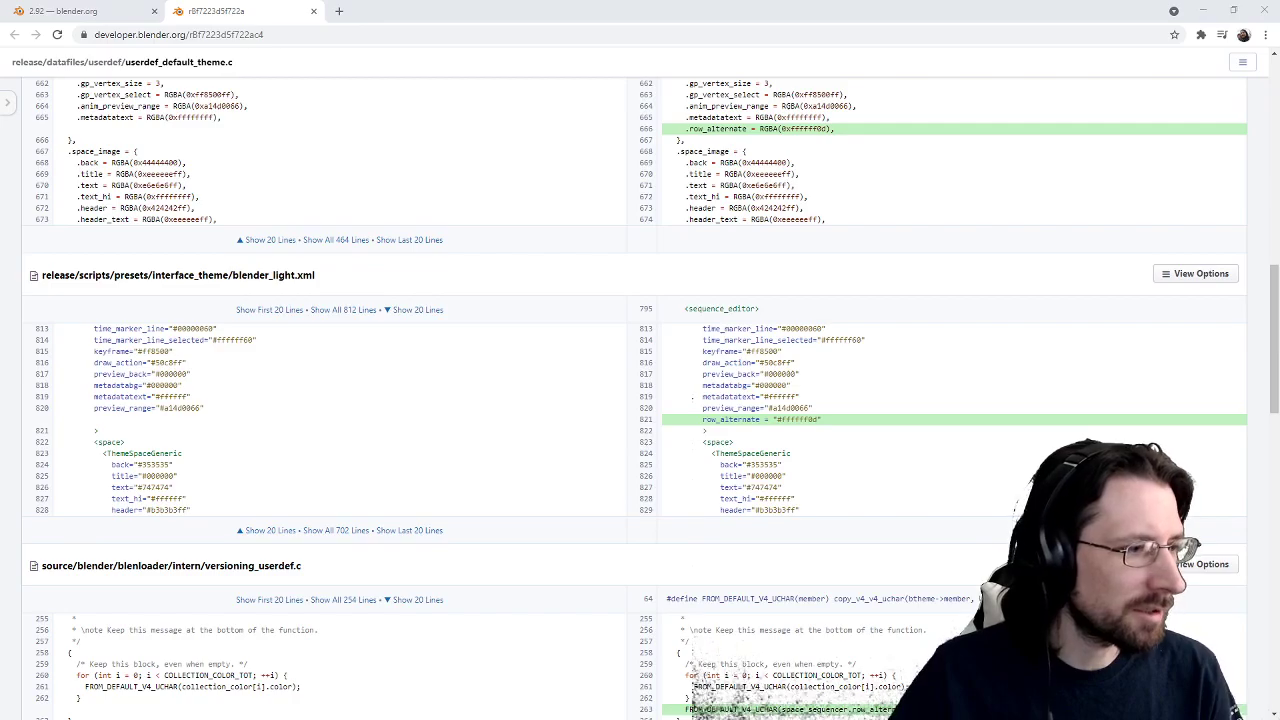
key("Home")
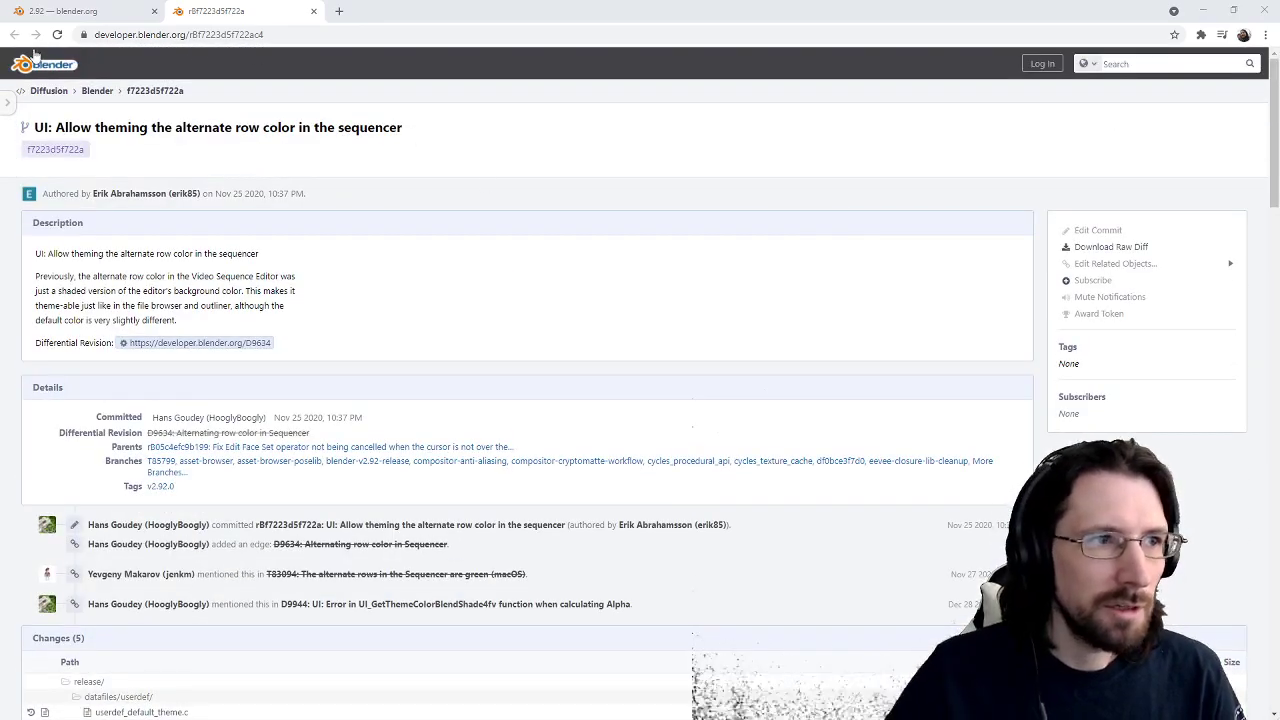
Step: Close the commit page, go back up to the features video on the 2.92 page and dismiss the text search
middle_click(206, 5)
scroll(483, 311, "up", 12)
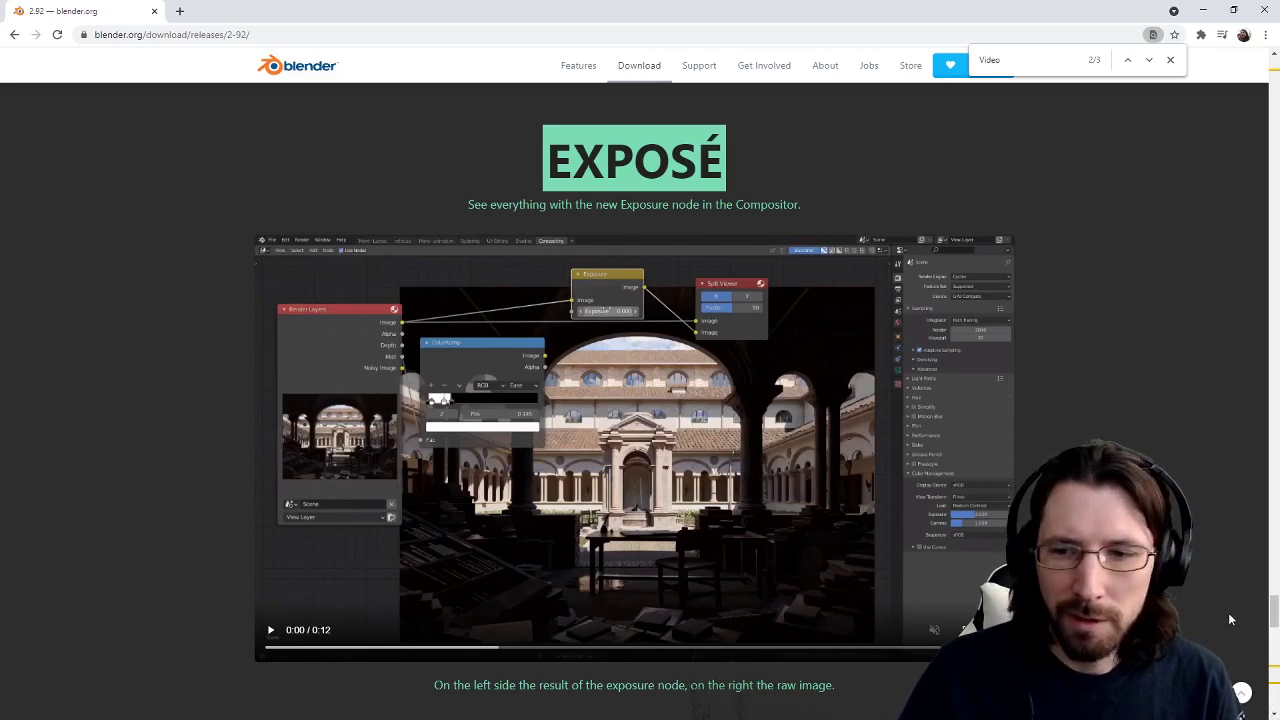
left_click_drag(1277, 619, 1250, 108)
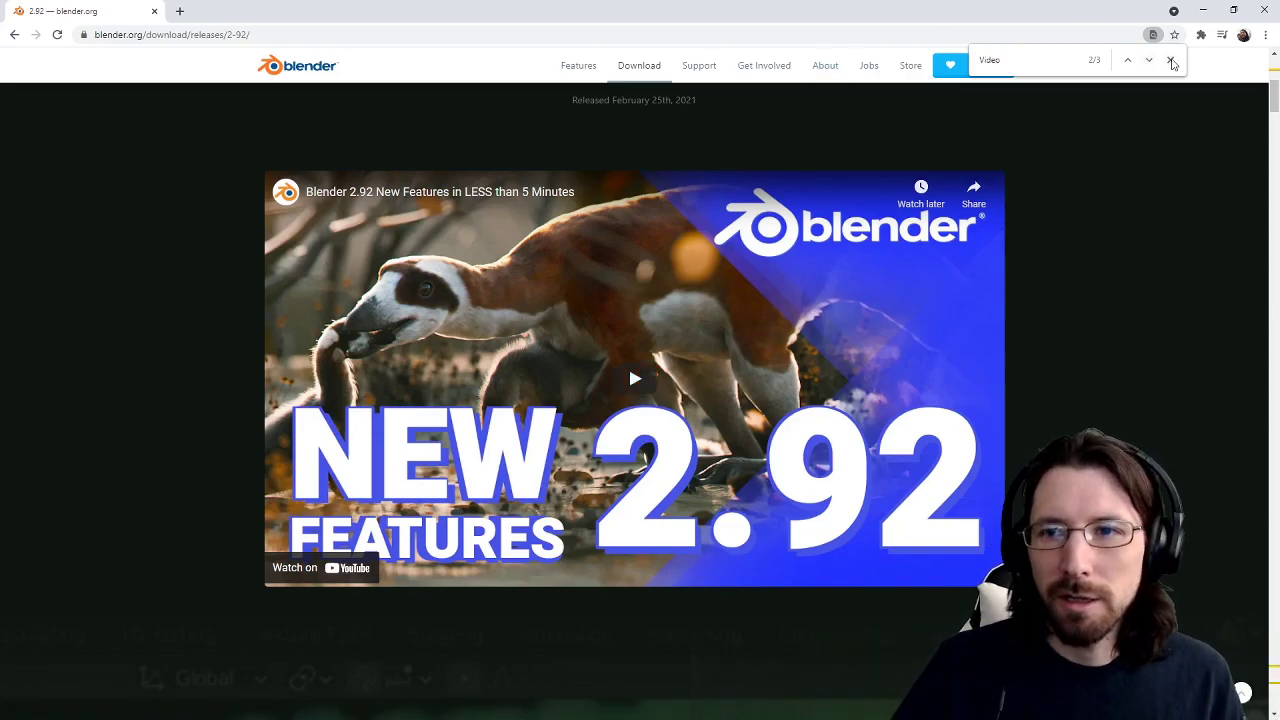
left_click(1170, 60)
Step: Minimize the browser, launch Blender from the desktop and dismiss its splash screen
left_click(1203, 9)
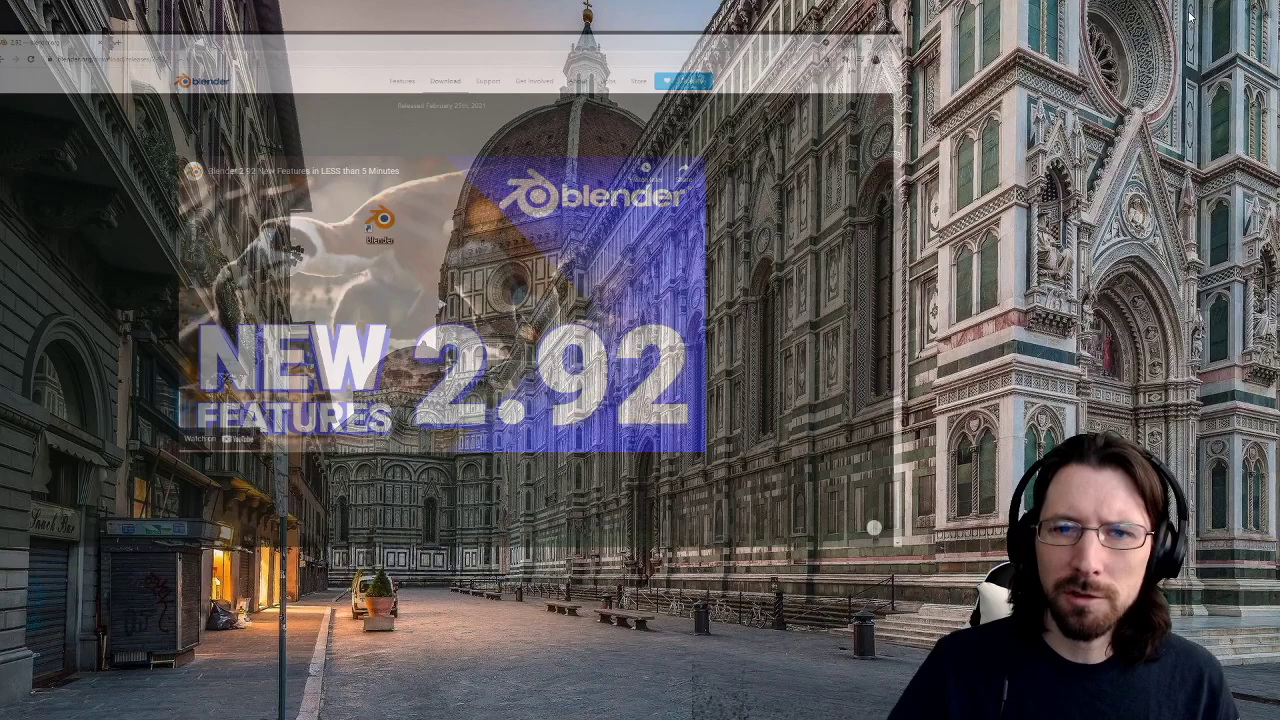
right_click(372, 214)
left_click(415, 232)
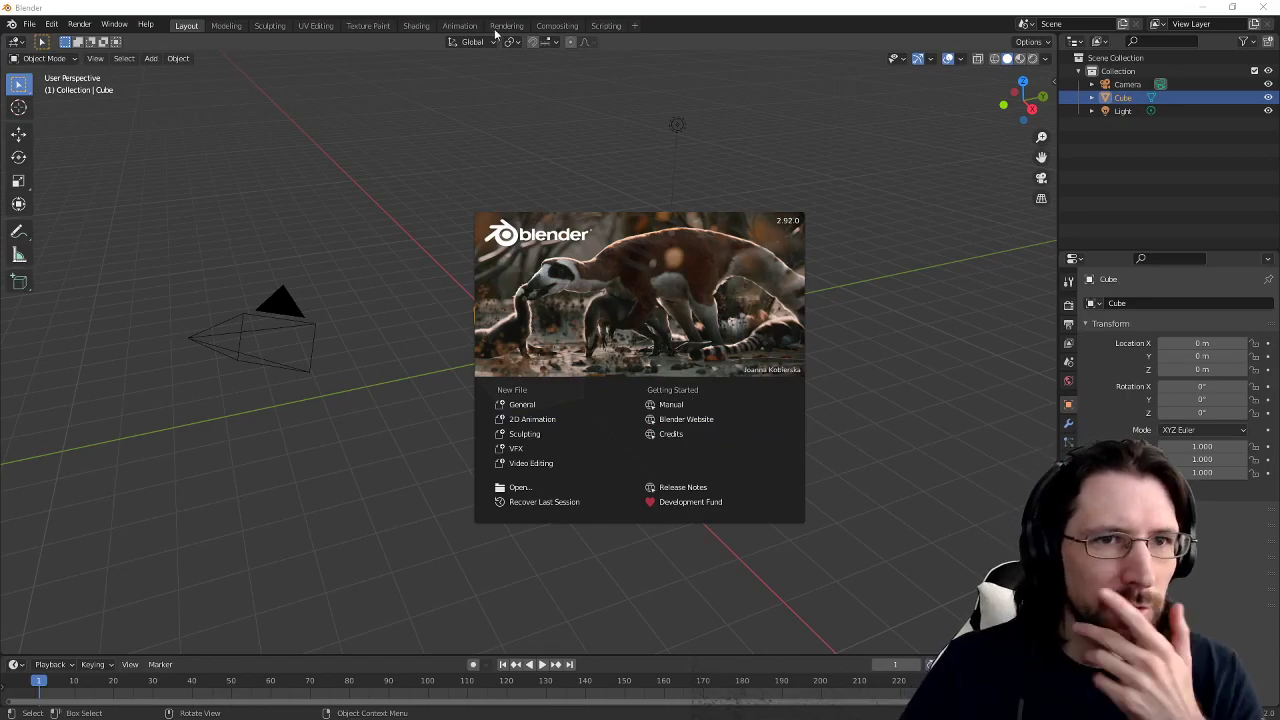
left_click(566, 28)
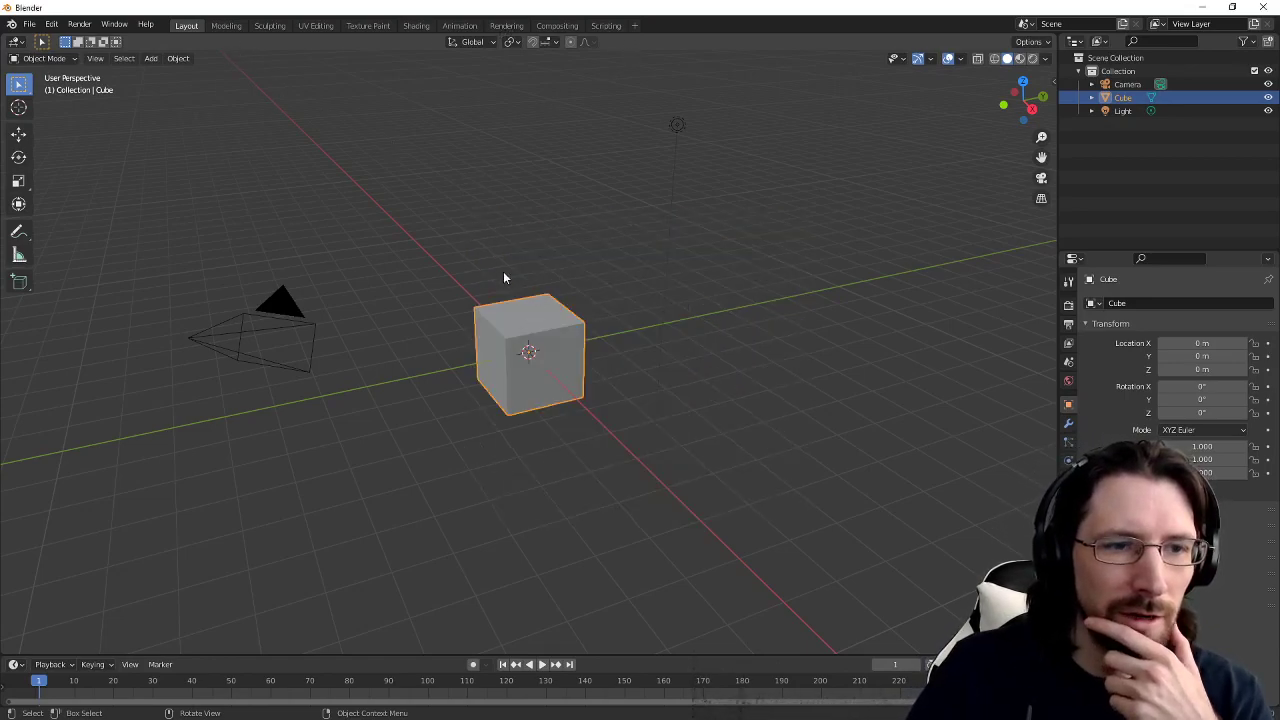
Step: Switch to the Scripting workspace, look through the application menus and bring the splash screen back up
left_click(610, 26)
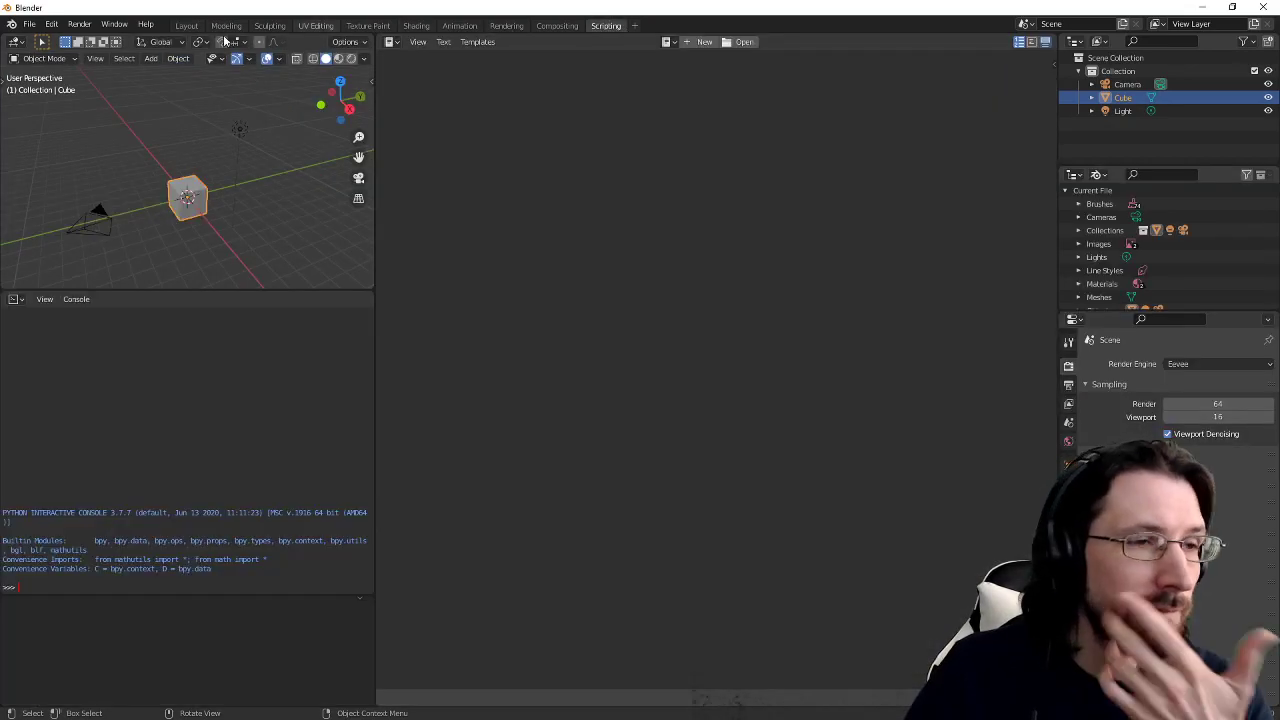
left_click(146, 24)
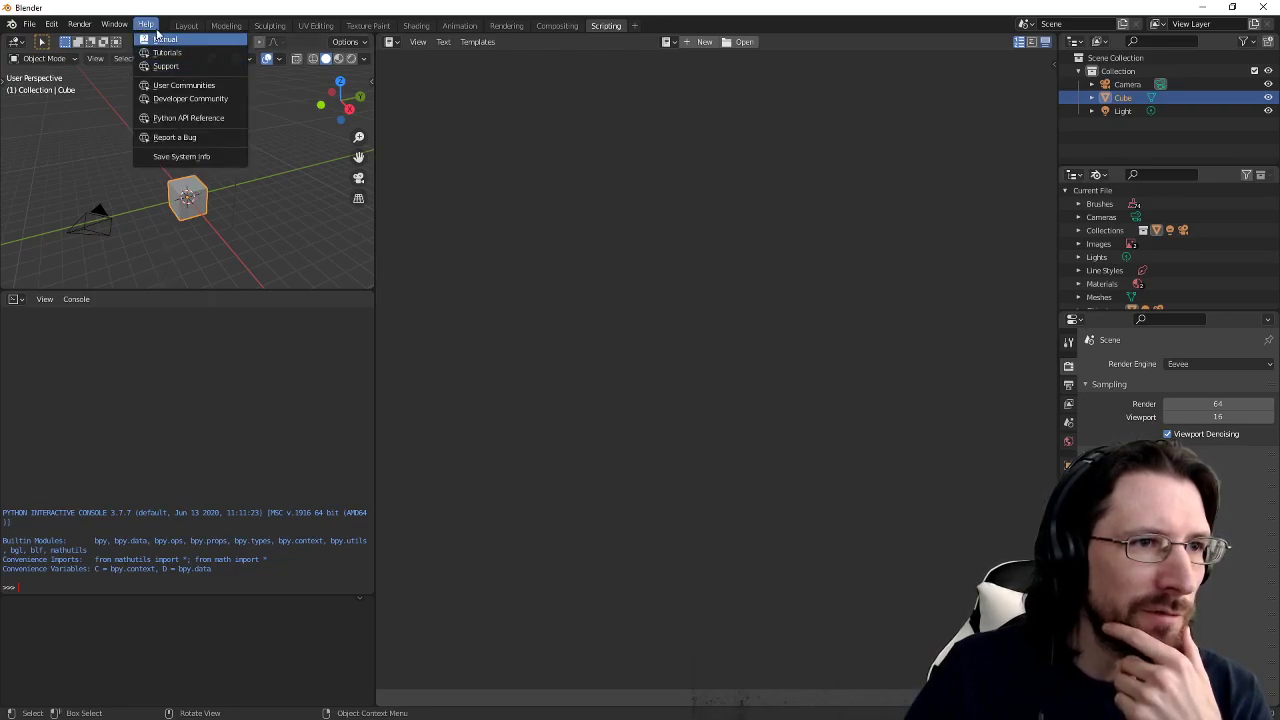
left_click(30, 24)
left_click(11, 24)
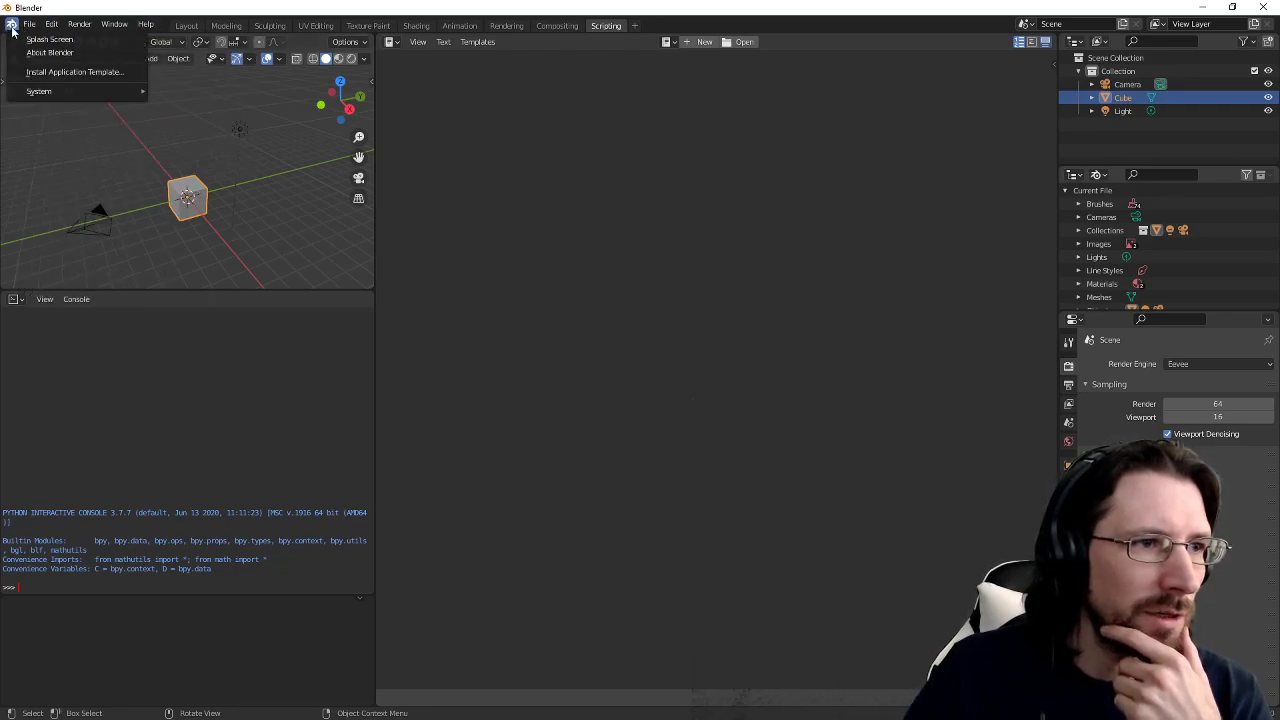
left_click(47, 40)
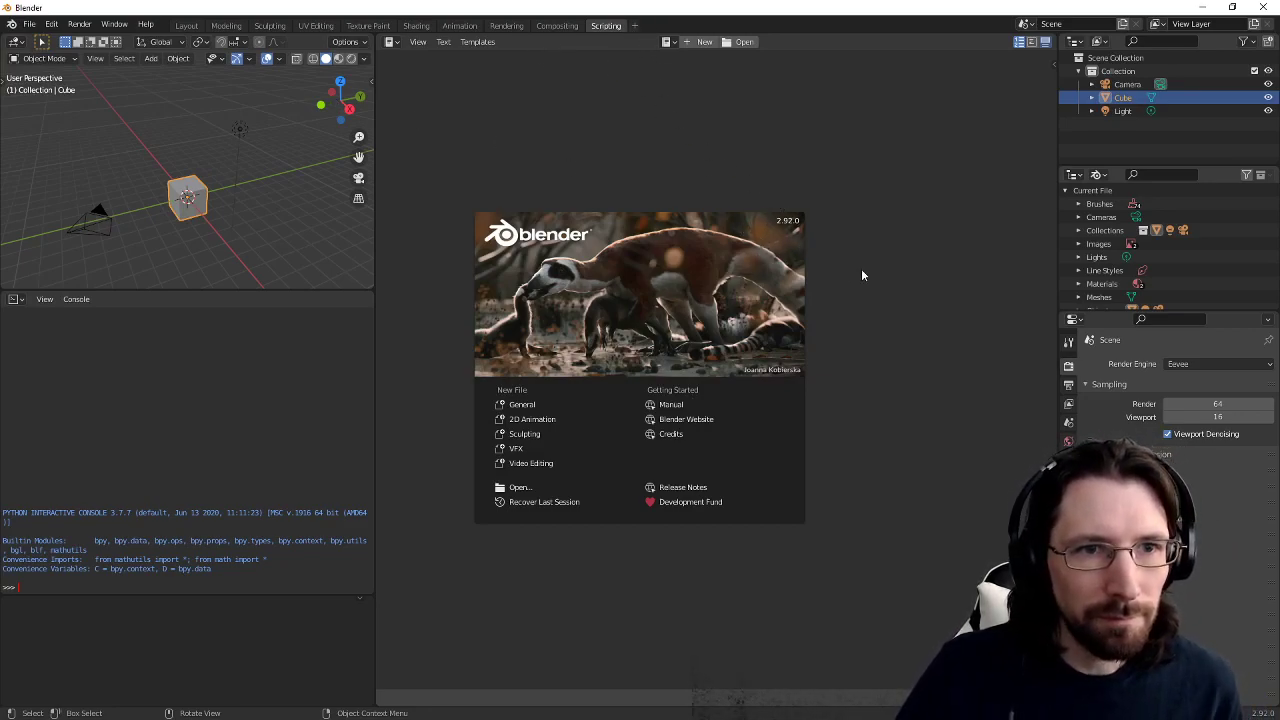
Step: Add a Video Editing workspace from the Video Editing template
left_click(634, 25)
mouse_move(614, 116)
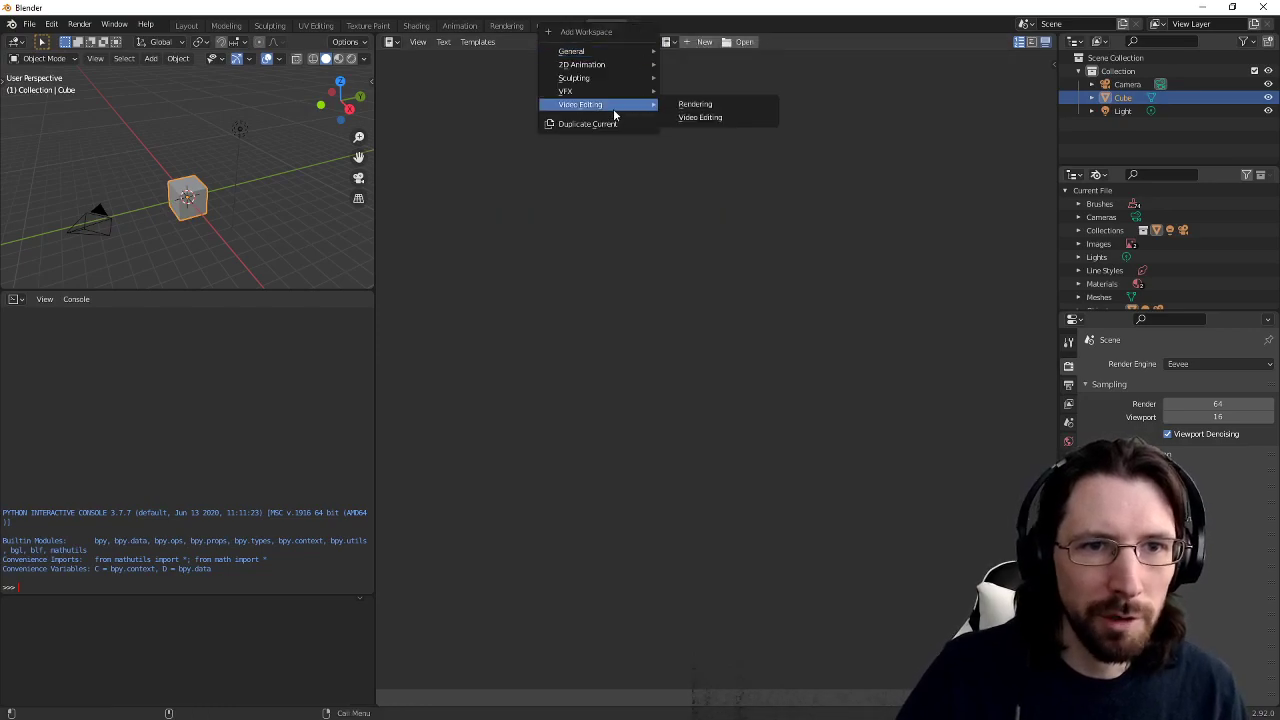
left_click(699, 117)
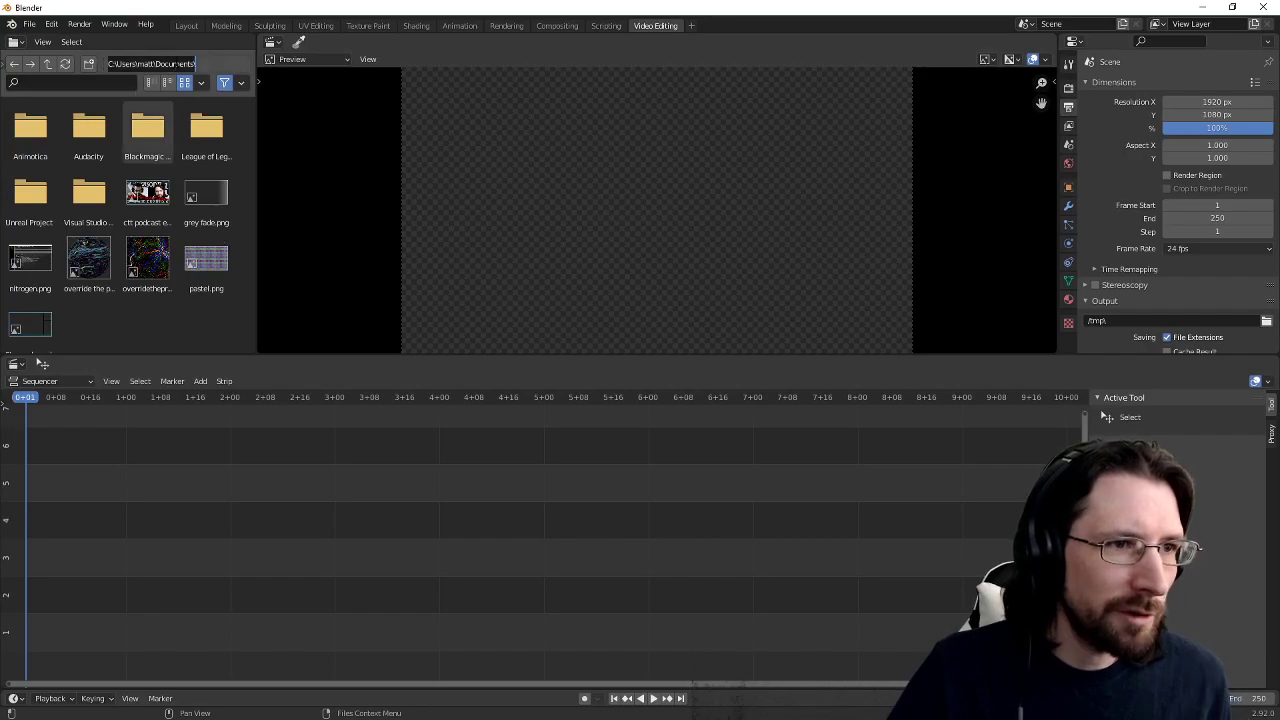
type("Video")
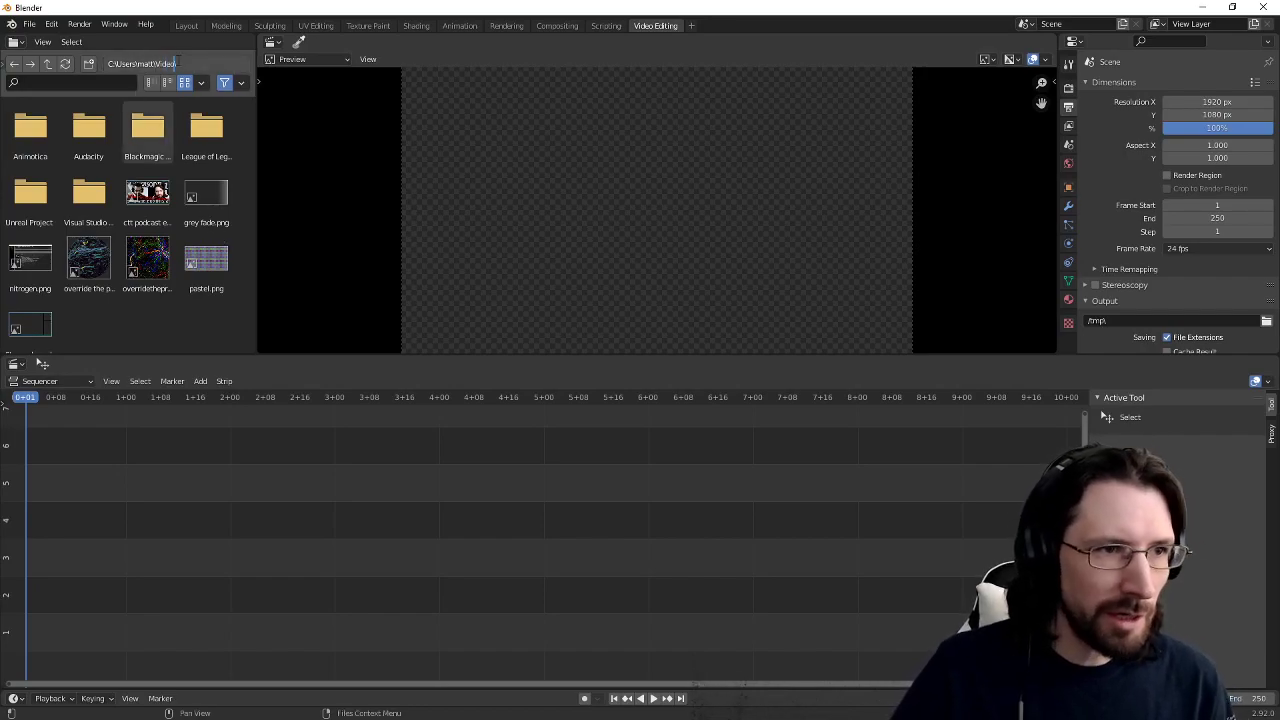
type("s")
key("Return")
scroll(151, 318, "down", 3)
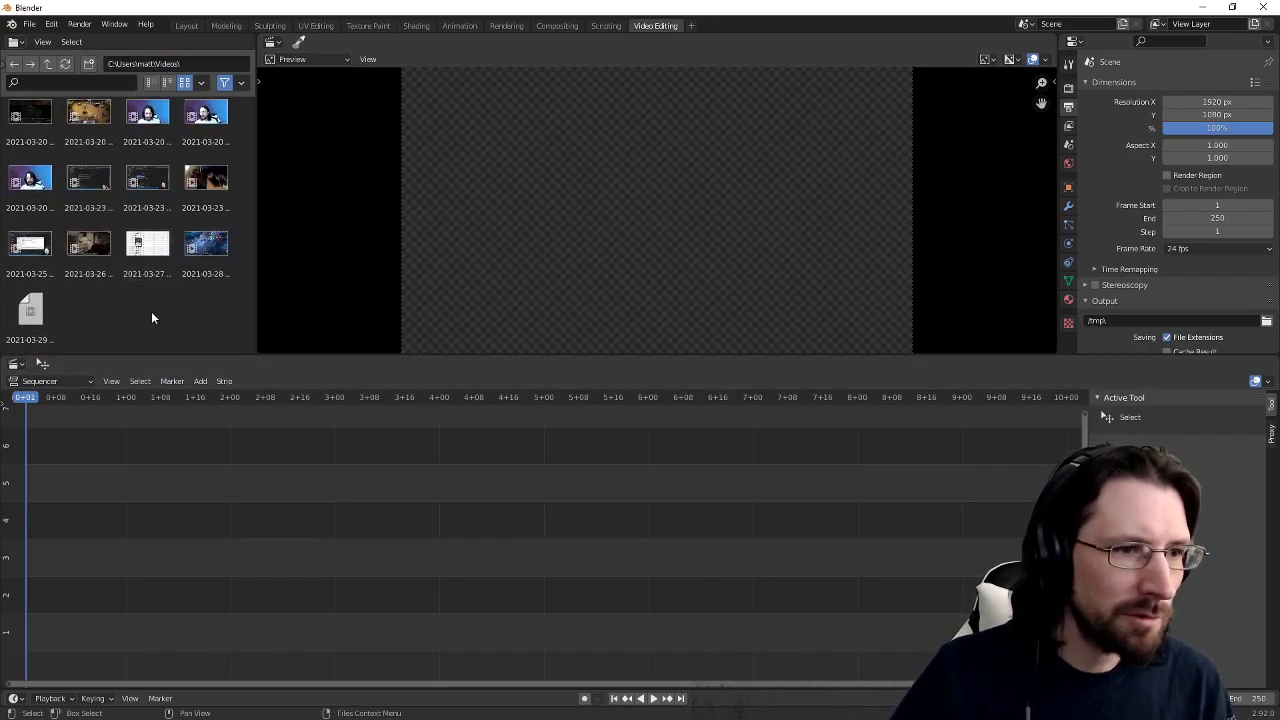
left_click_drag(205, 245, 190, 540)
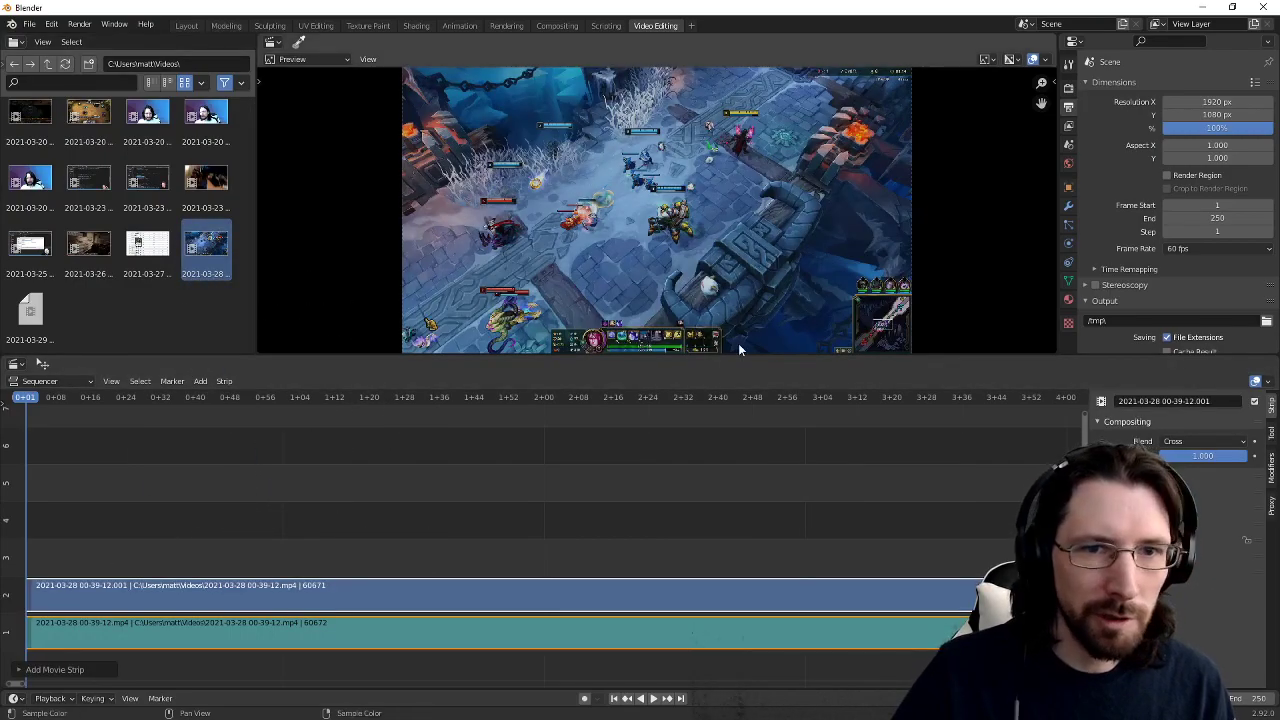
left_click(196, 305)
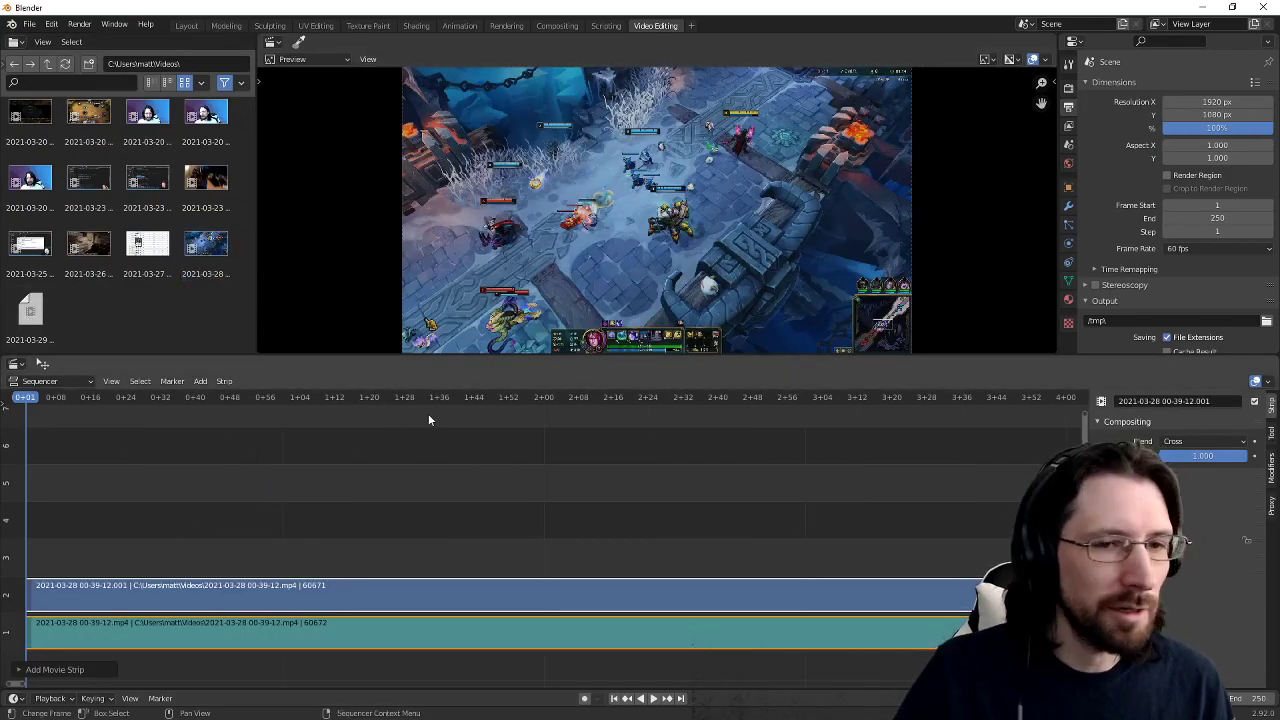
Step: Browse to the downloads folder on drive E: (E:\downloads) in the file browser
left_click(219, 62)
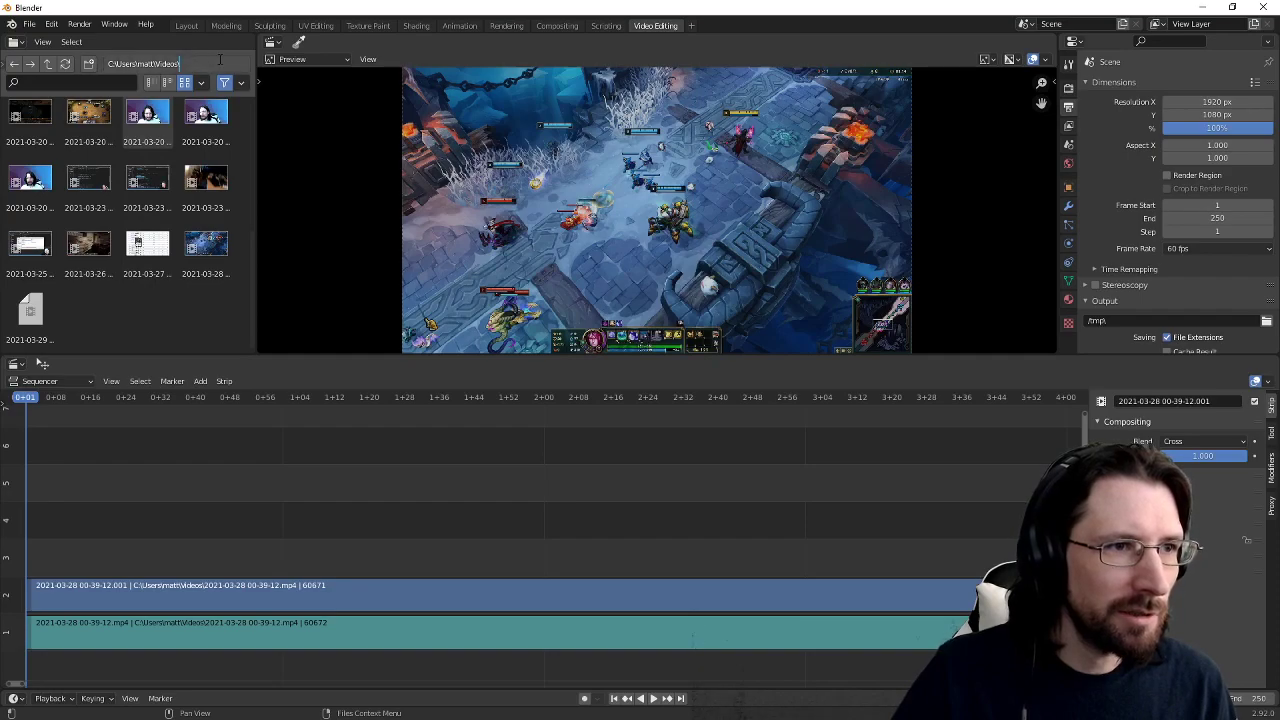
key("BackSpace")
type("E")
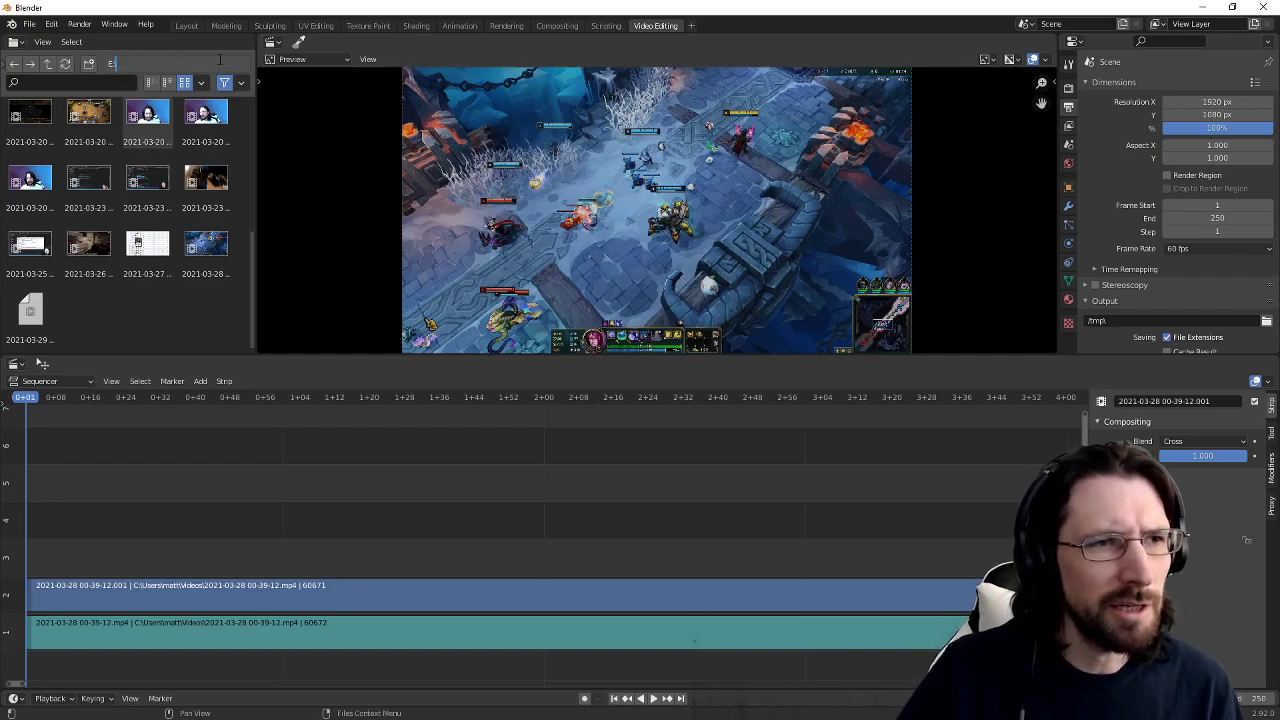
type(":\\")
key("Return")
left_click(211, 59)
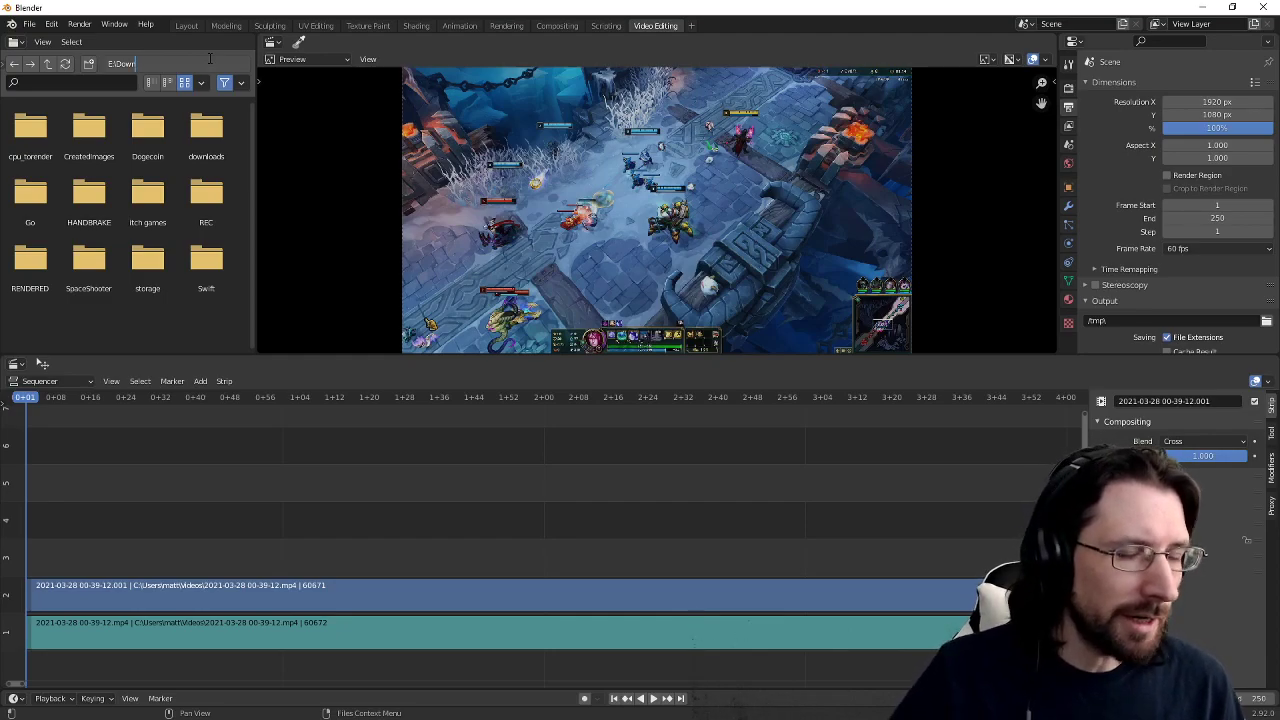
key("Return")
left_click(137, 64)
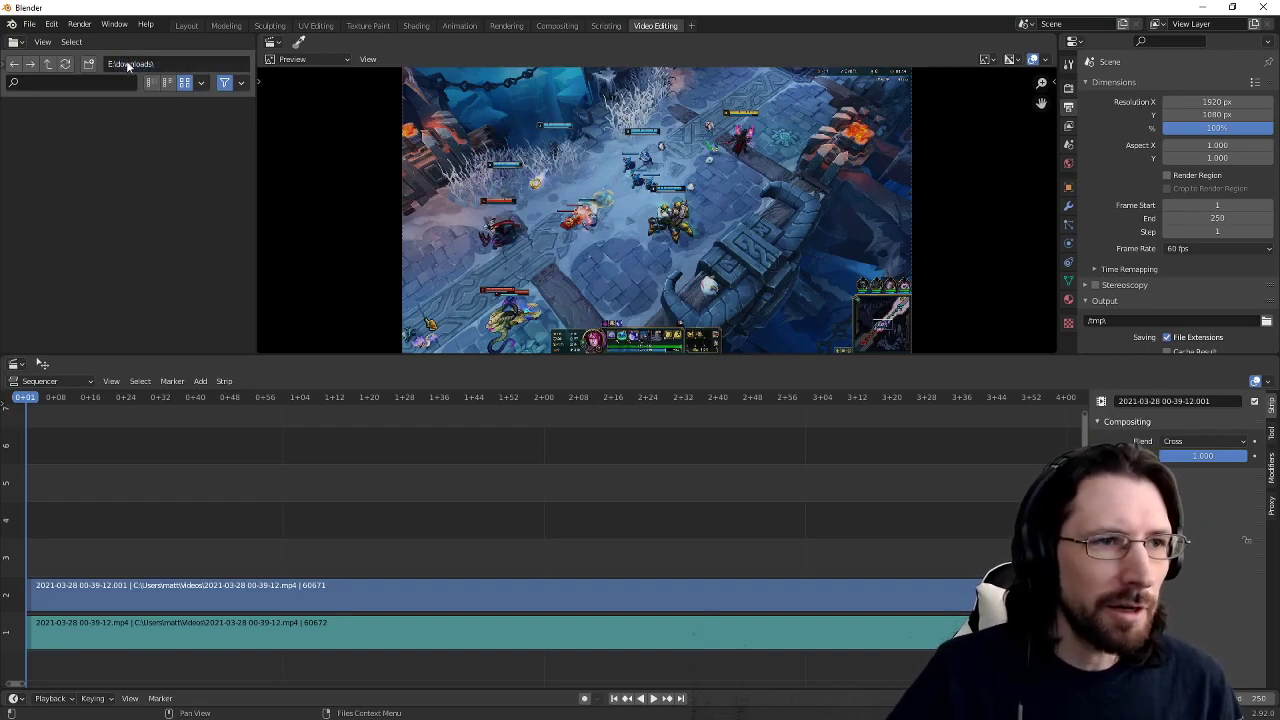
Step: Find the "Come On Out" mp3 track and place it at the start of the sequencer on channel 3
scroll(146, 285, "down", 5)
scroll(146, 285, "down", 5)
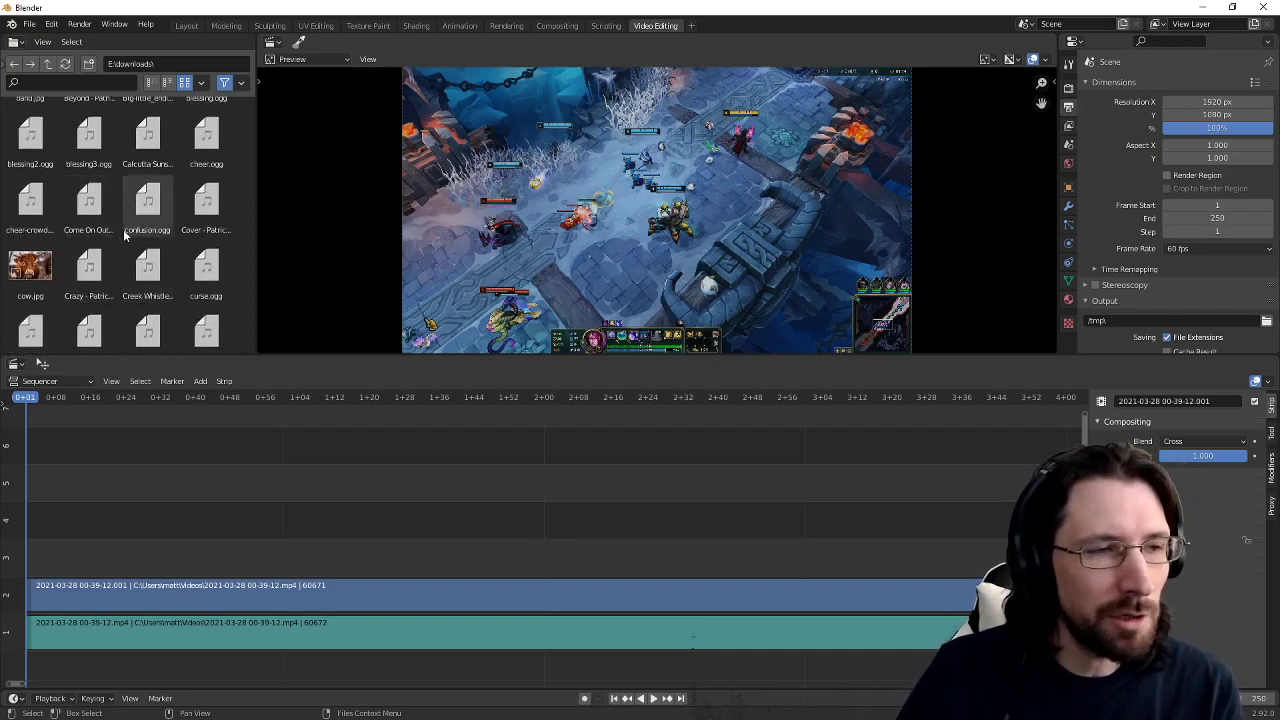
left_click_drag(88, 205, 386, 482)
scroll(393, 489, "down", 6)
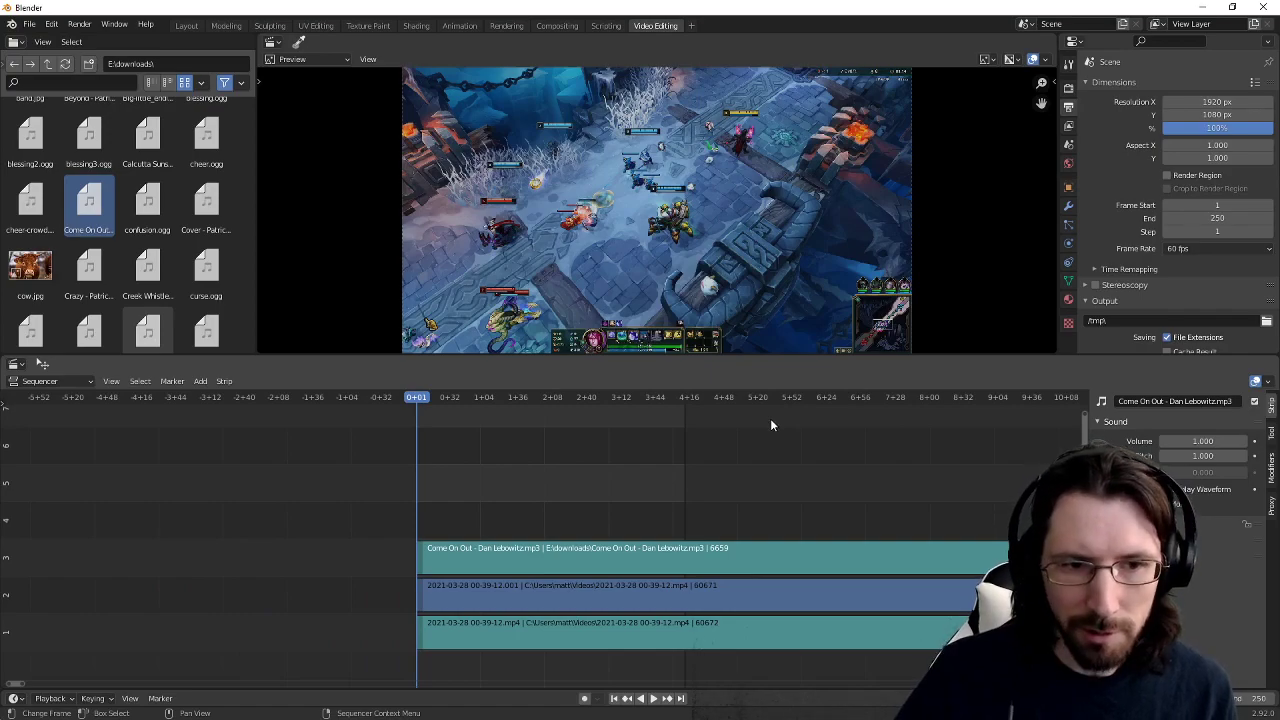
Step: Jump to the end of the movie strips, set the scene's end frame to 60673 and frame all strips
key("Page_Up")
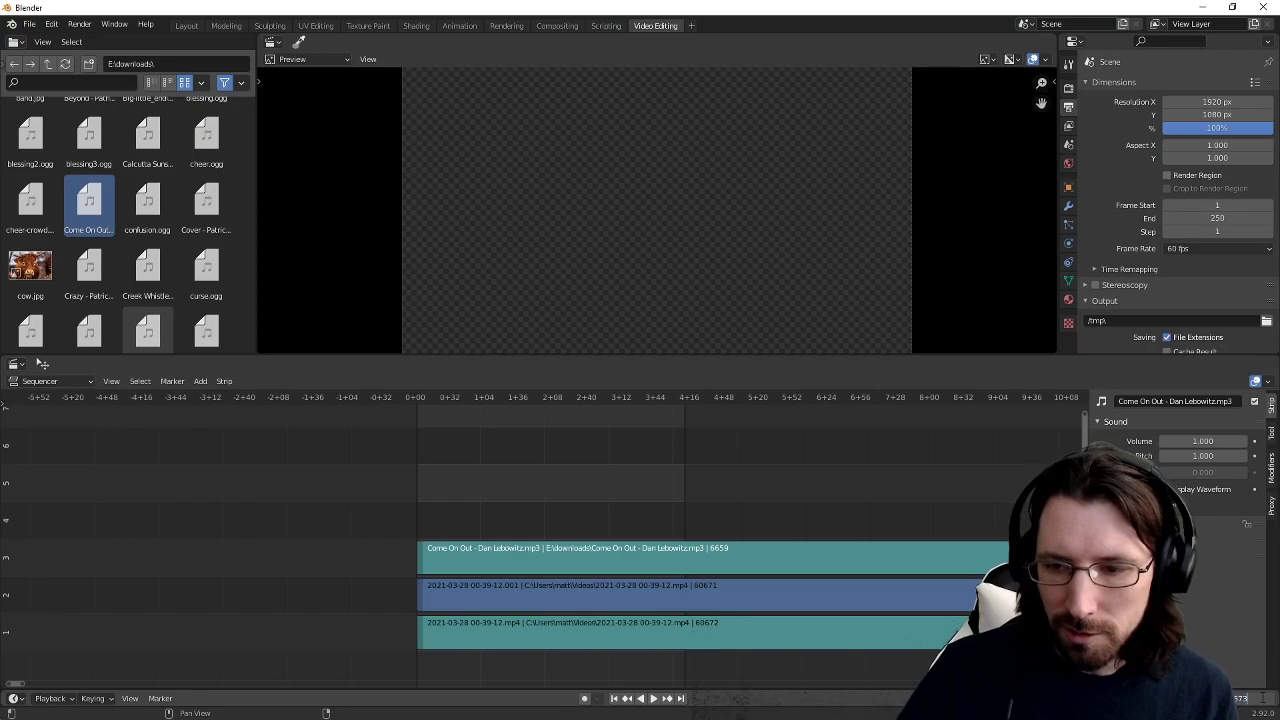
key("Return")
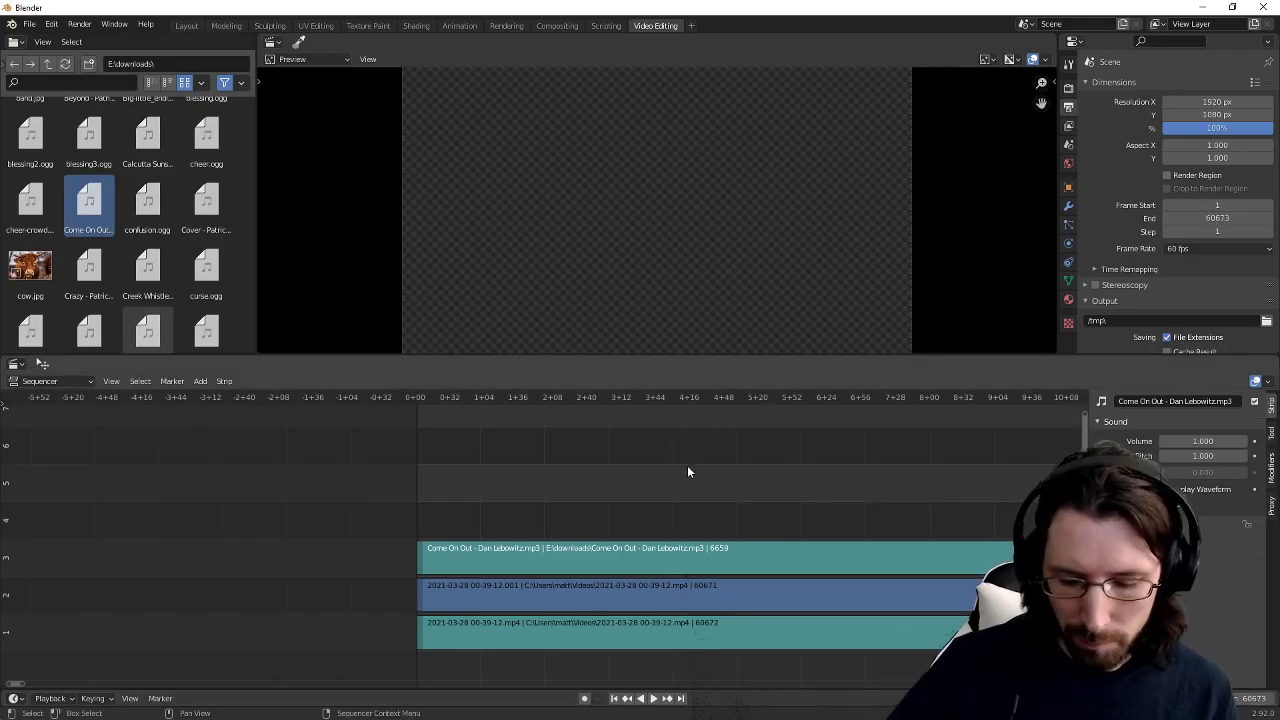
key("Home")
scroll(687, 472, "down", 3)
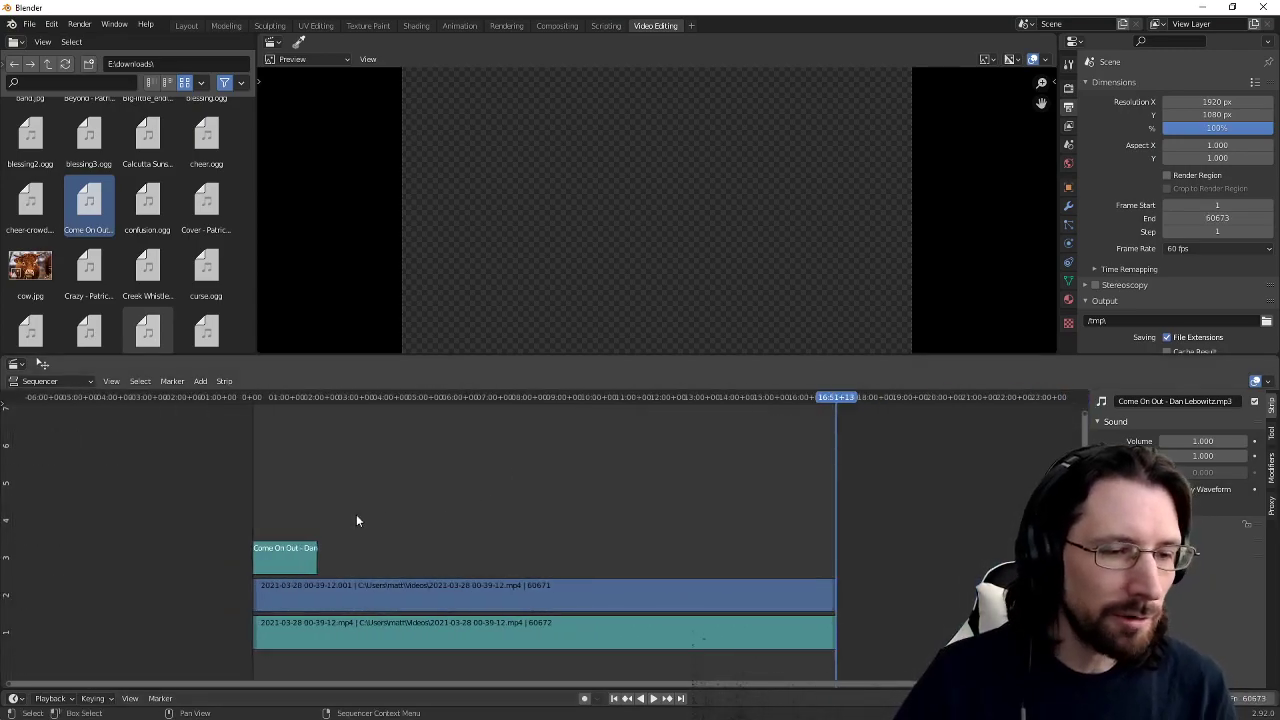
Step: Move the music strip to channel 4 starting at about 3 minutes, and scrub the playhead to 04:48+59
left_click_drag(283, 545, 381, 507)
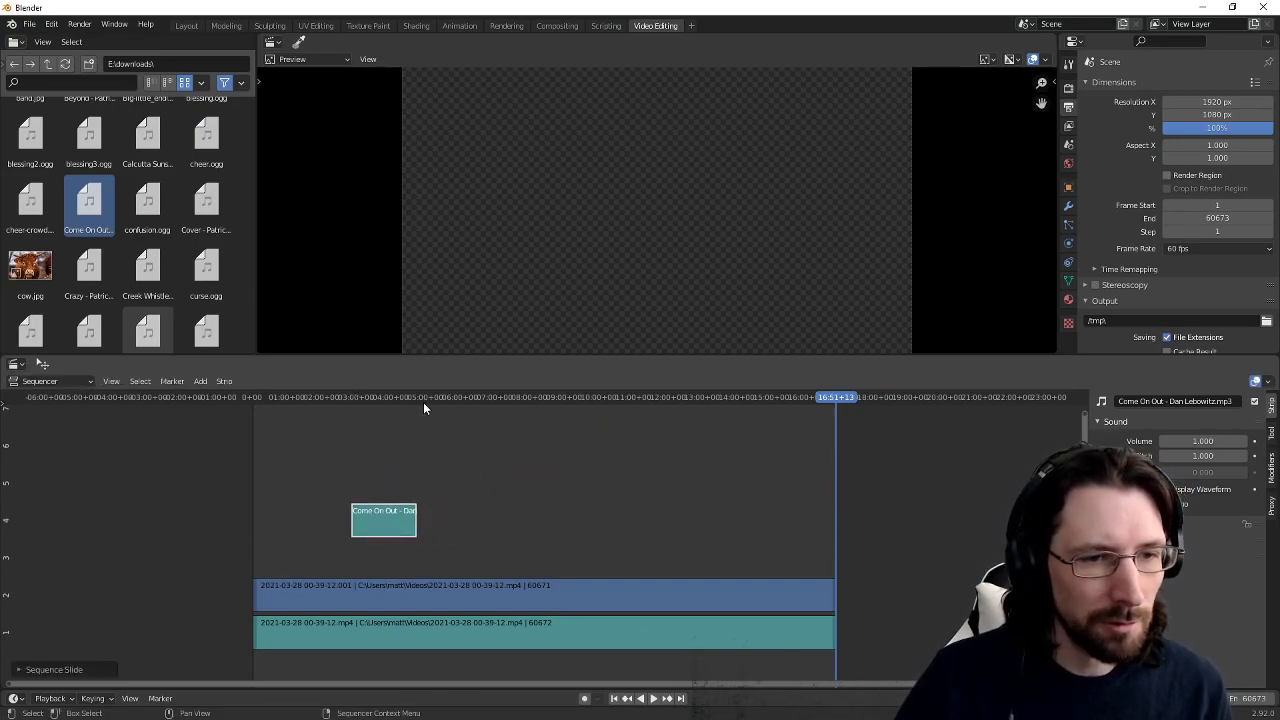
left_click_drag(382, 401, 391, 531)
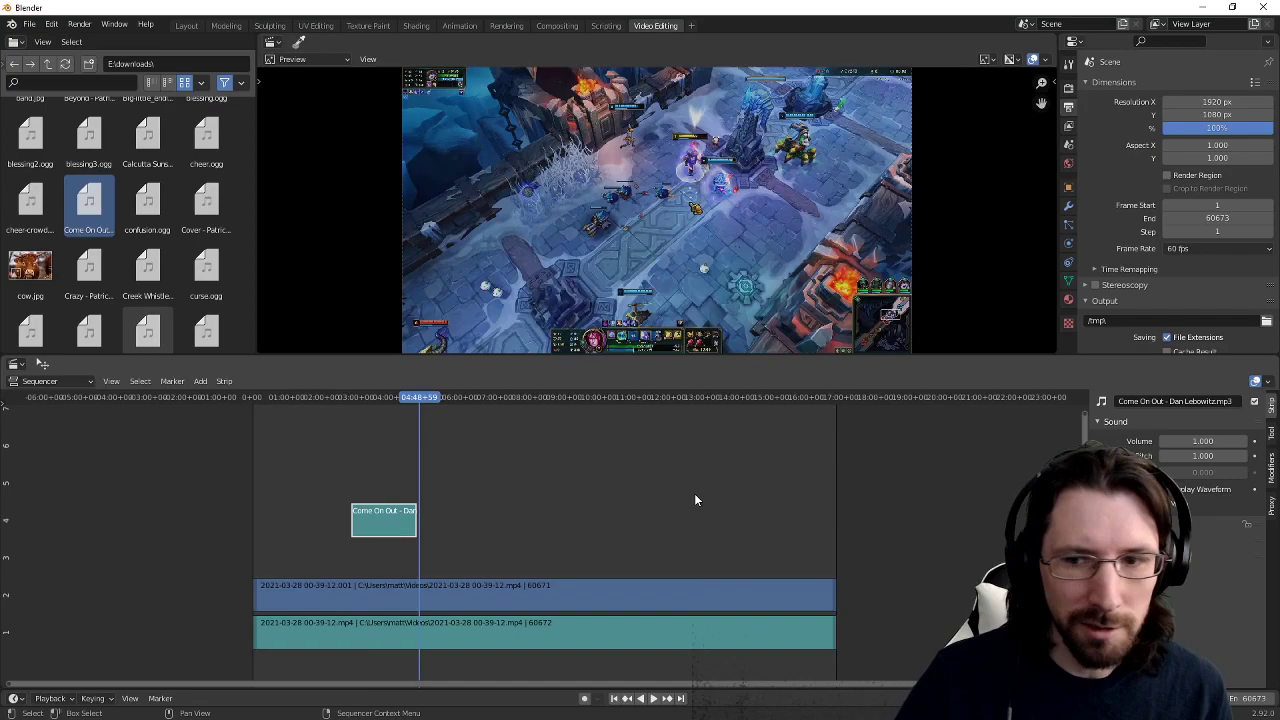
scroll(520, 557, "up", 2)
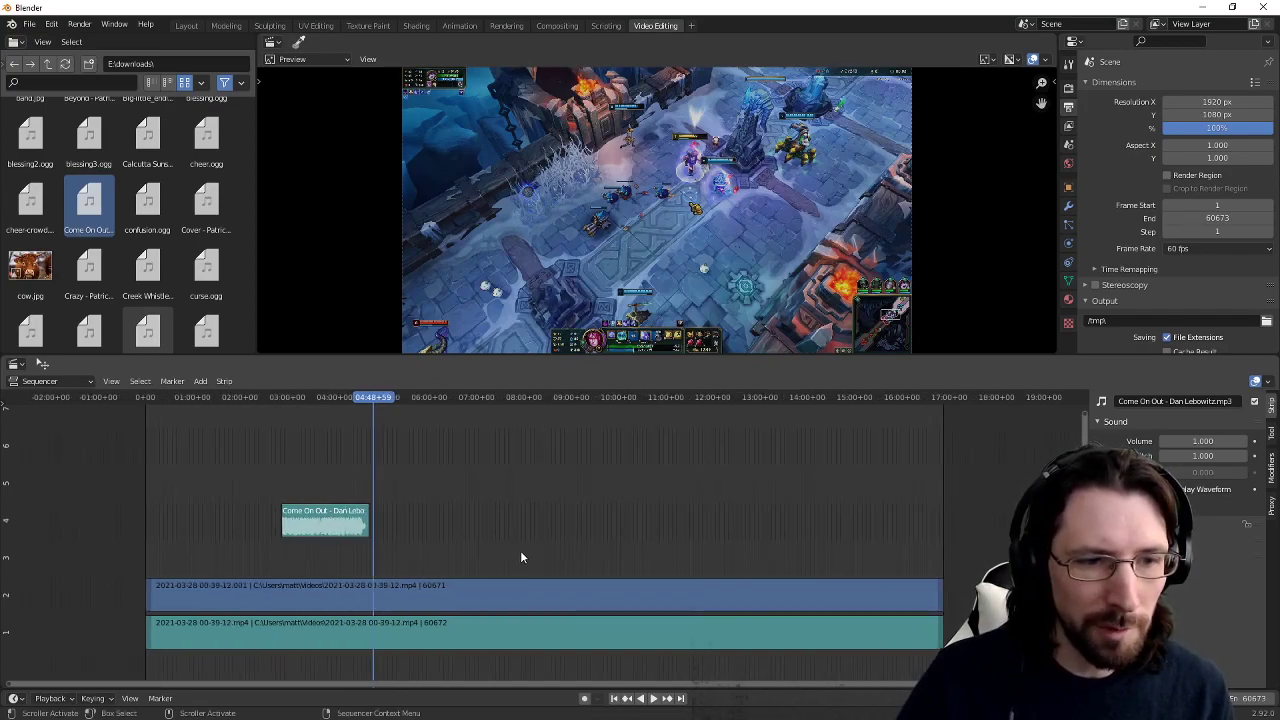
Step: Show the sequencer's tools and split the movie's video and sound strips at the 04:48+59 playhead
key("t")
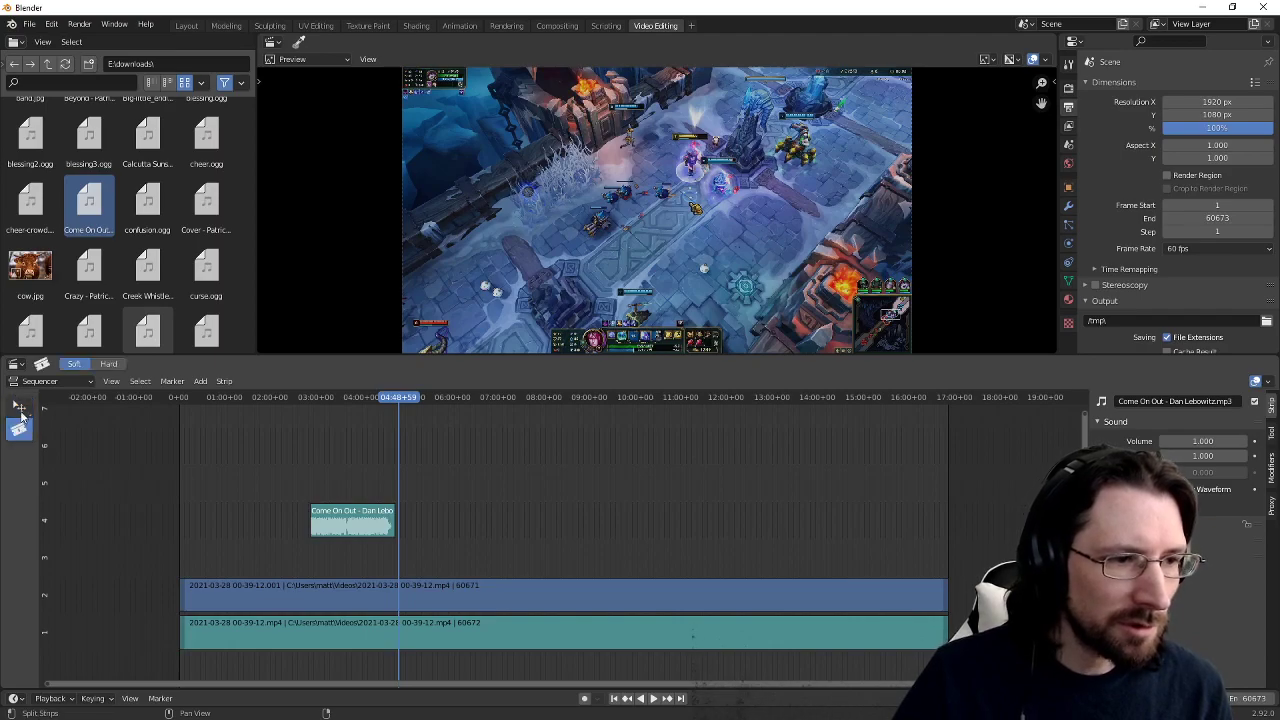
left_click(484, 598)
left_click(487, 619, "shift")
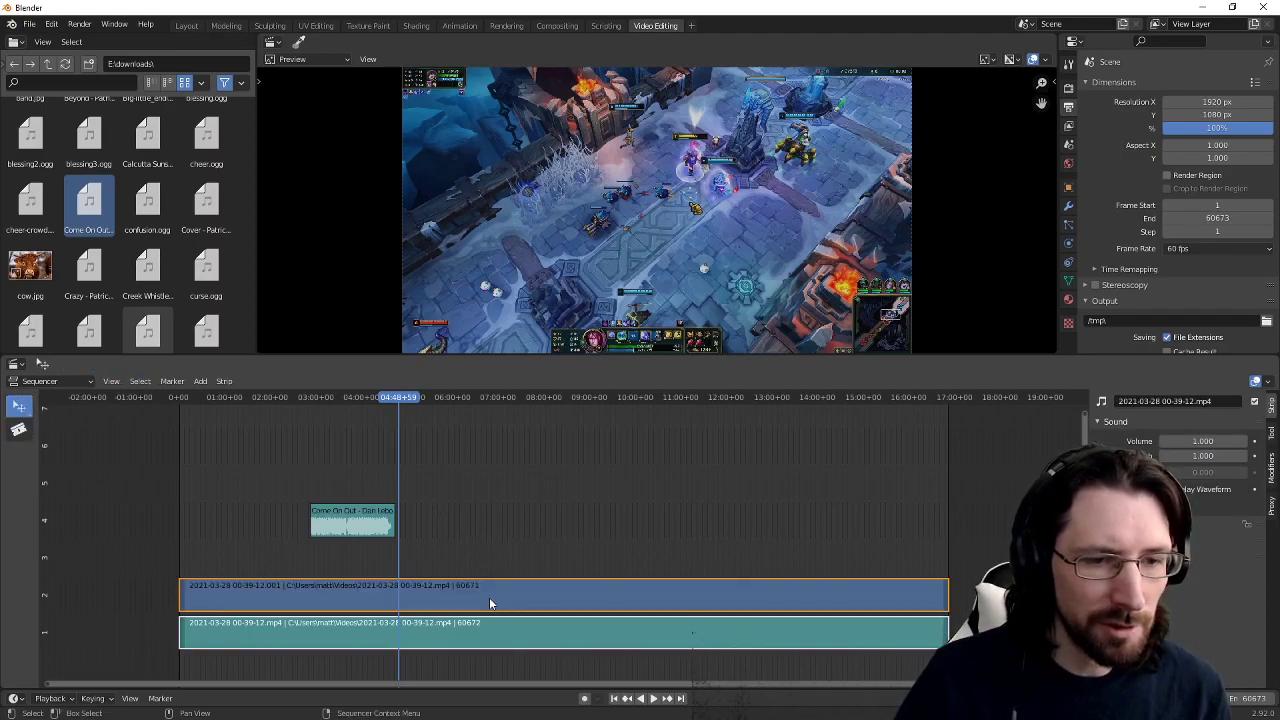
key("k")
Step: Trim the start of the second video and sound pieces to about 09:45, leaving a gap after the first pieces
key("g")
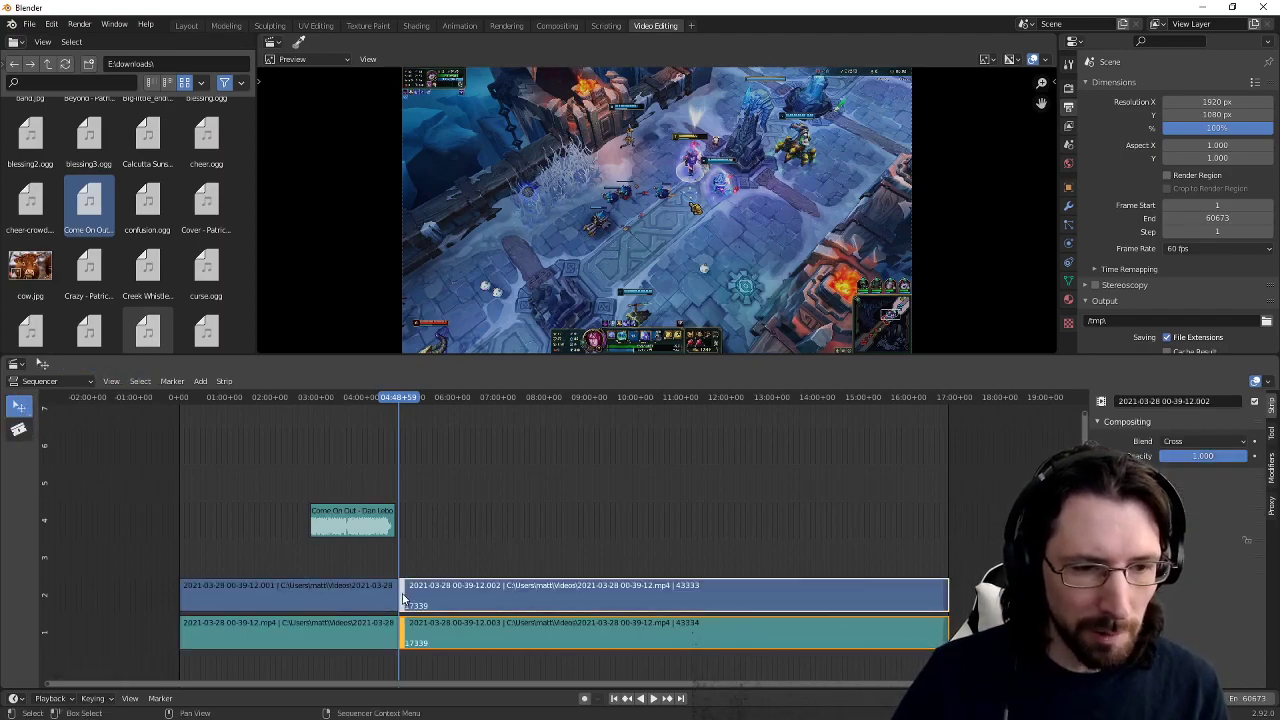
left_click(813, 418)
left_click(796, 475)
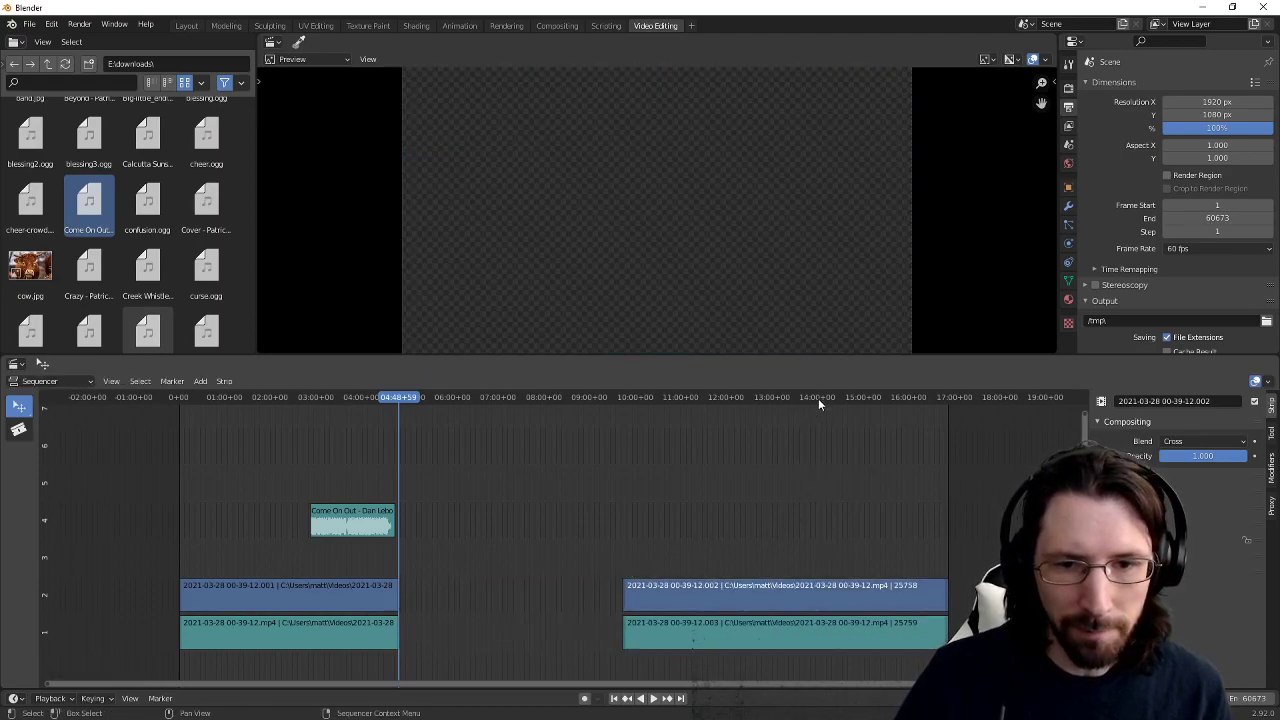
Step: Place the playhead at 13:38+16 and split the second video and sound pieces there
right_click_drag(816, 610, 801, 620, "shift")
left_click(803, 632, "shift")
left_click(805, 604, "shift")
left_click(819, 594, "shift")
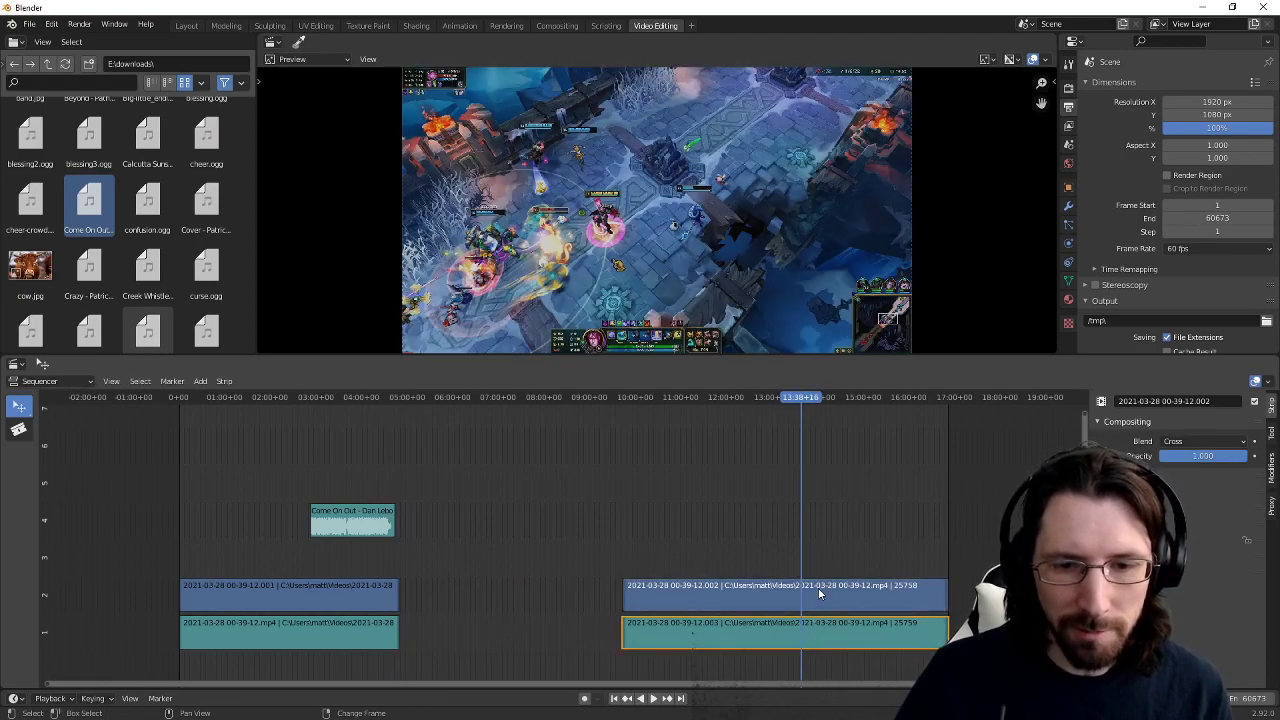
left_click(816, 590, "shift")
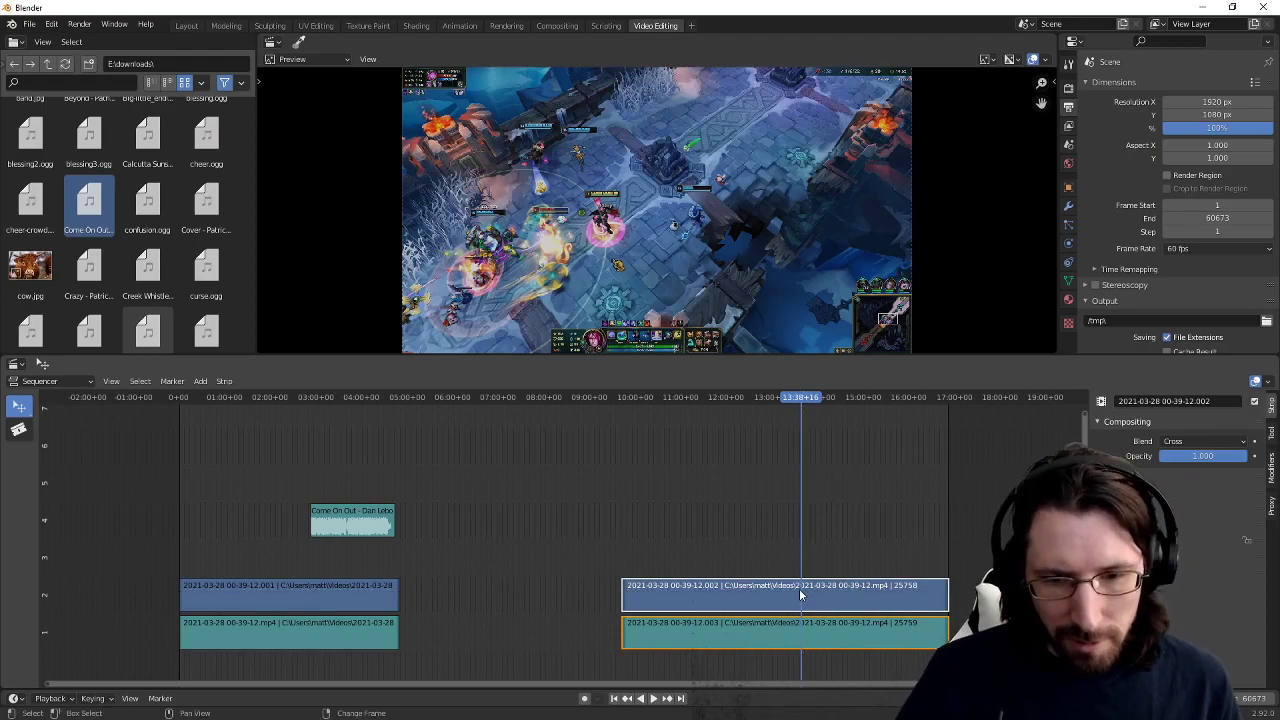
key("k")
Step: Slide the middle video and sound pieces earlier so they start at about 07:00
middle_click_drag(796, 589, 603, 537, "ctrl")
left_click(664, 603)
left_click_drag(597, 508, 687, 668)
left_click_drag(623, 602, 358, 600)
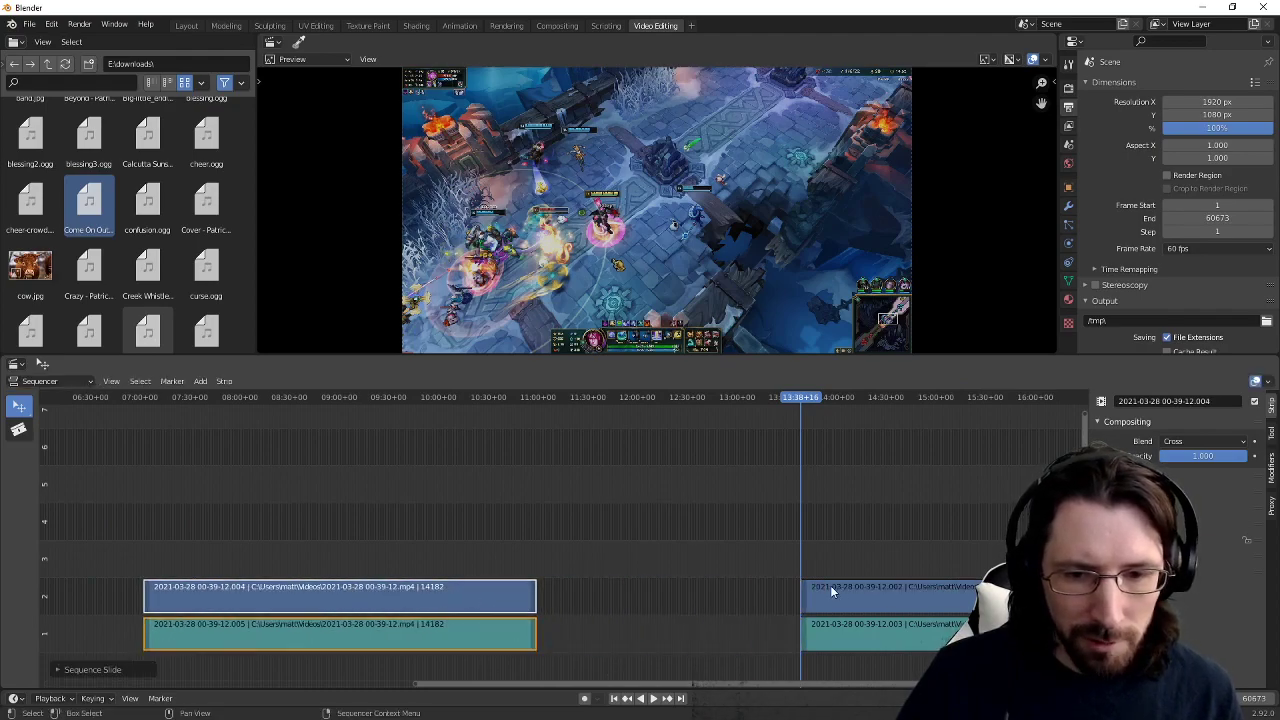
Step: Trim the start of the last video and sound pieces to about 15:05
left_click_drag(830, 590, 610, 590)
key("ctrl+z")
scroll(878, 523, "down", 5)
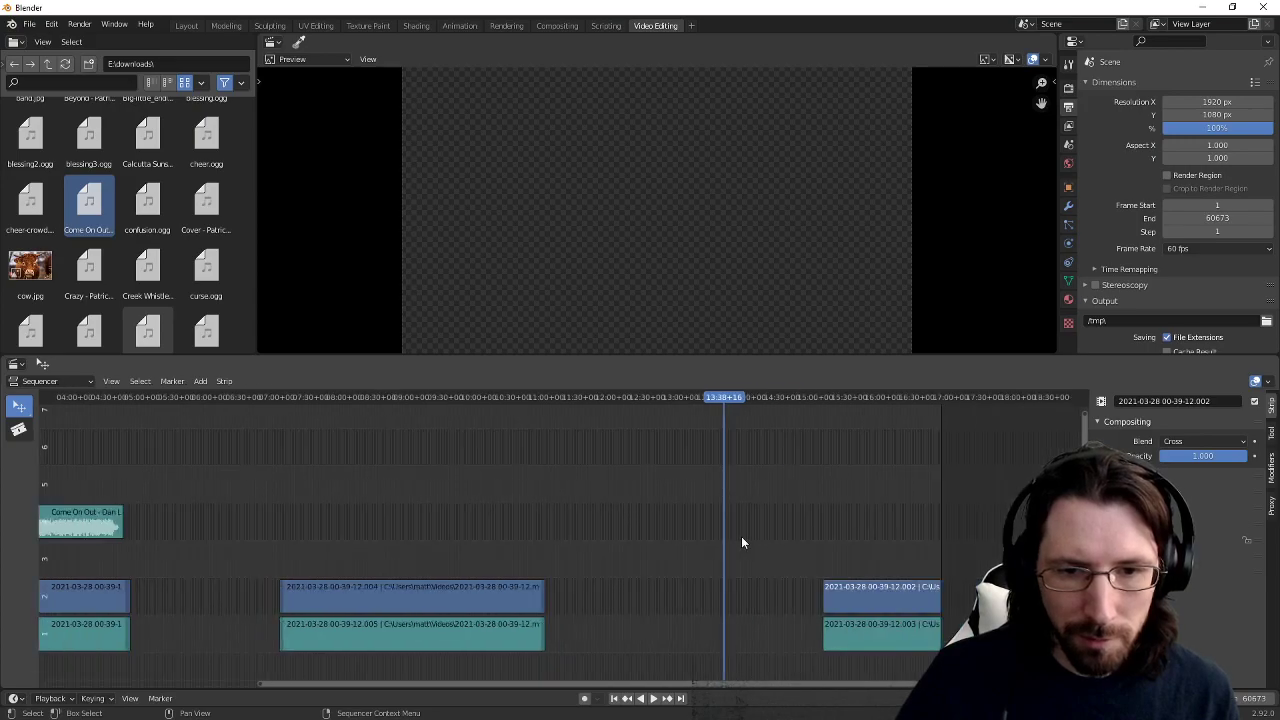
Step: Select all strips before the playhead and shift them together about 45 seconds later
left_click(199, 597)
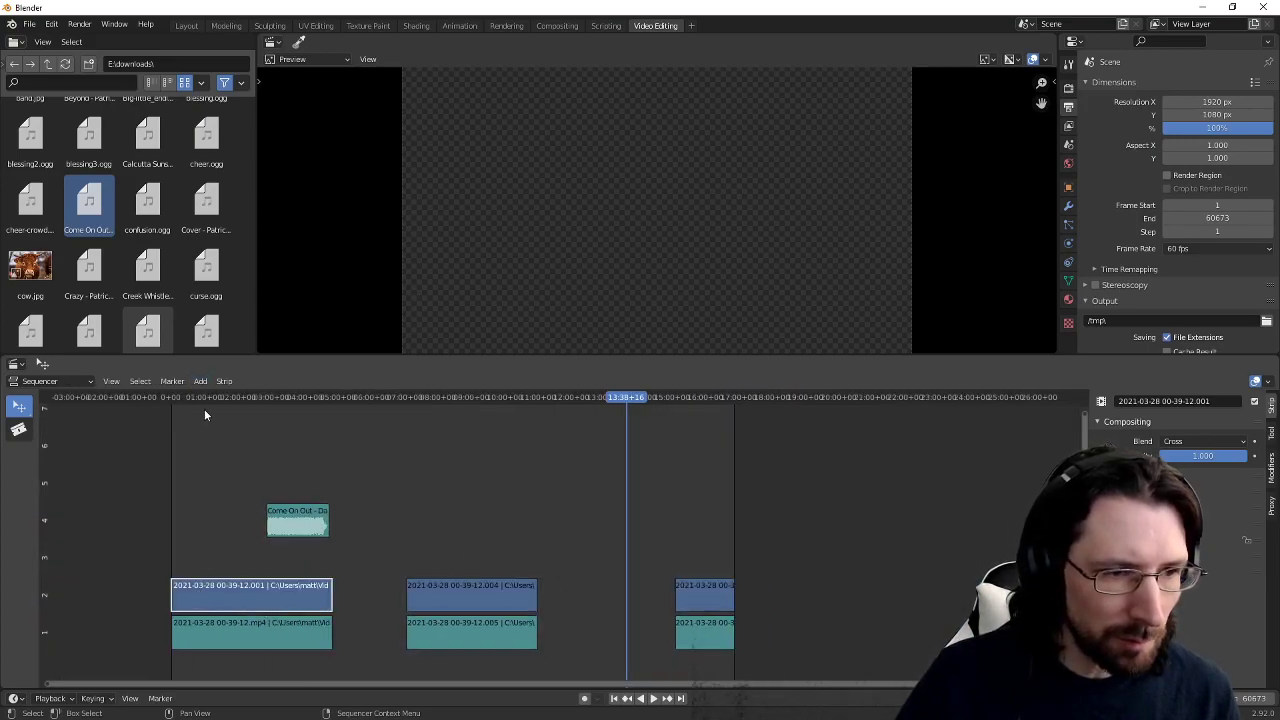
left_click(178, 599, "ctrl")
left_click(170, 600, "ctrl")
key("g")
left_click(201, 589)
left_click(233, 510)
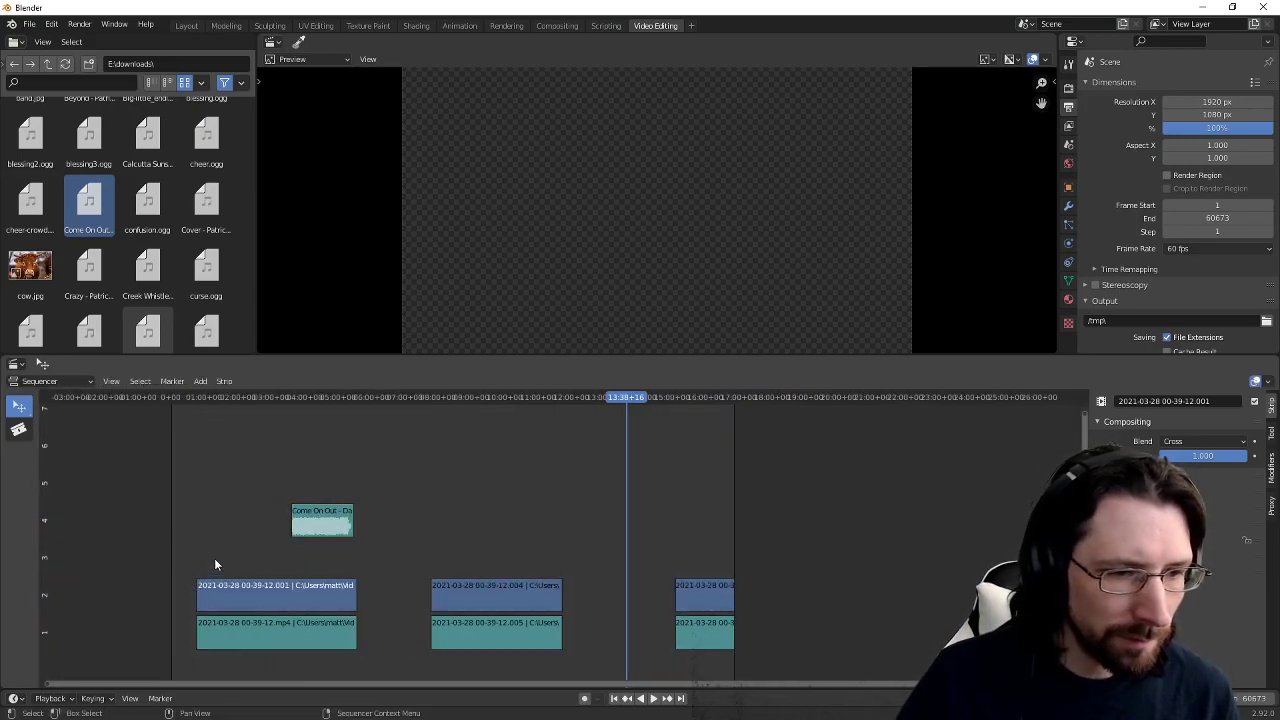
Step: Trim the start of the first video and sound strips to about 02:30
scroll(219, 575, "up", 8)
middle_click_drag(485, 528, 1279, 500)
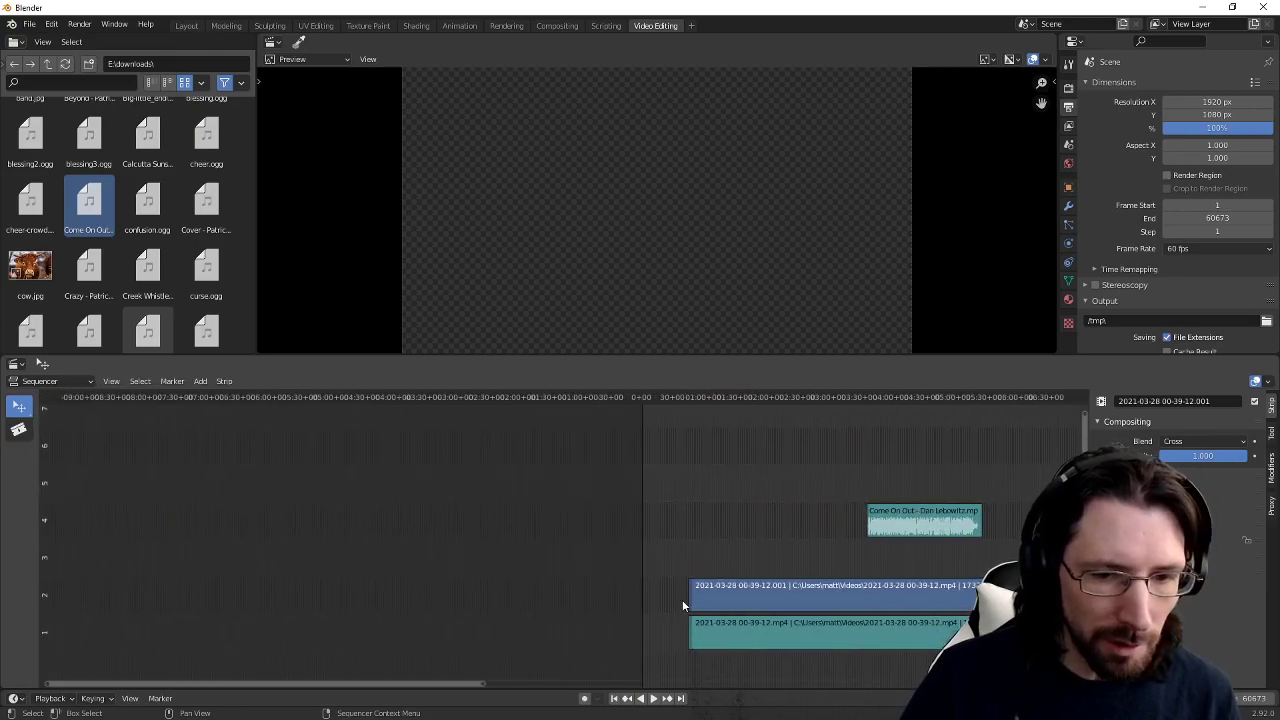
left_click_drag(688, 594, 799, 596)
left_click(807, 561)
middle_click_drag(720, 553, 297, 515)
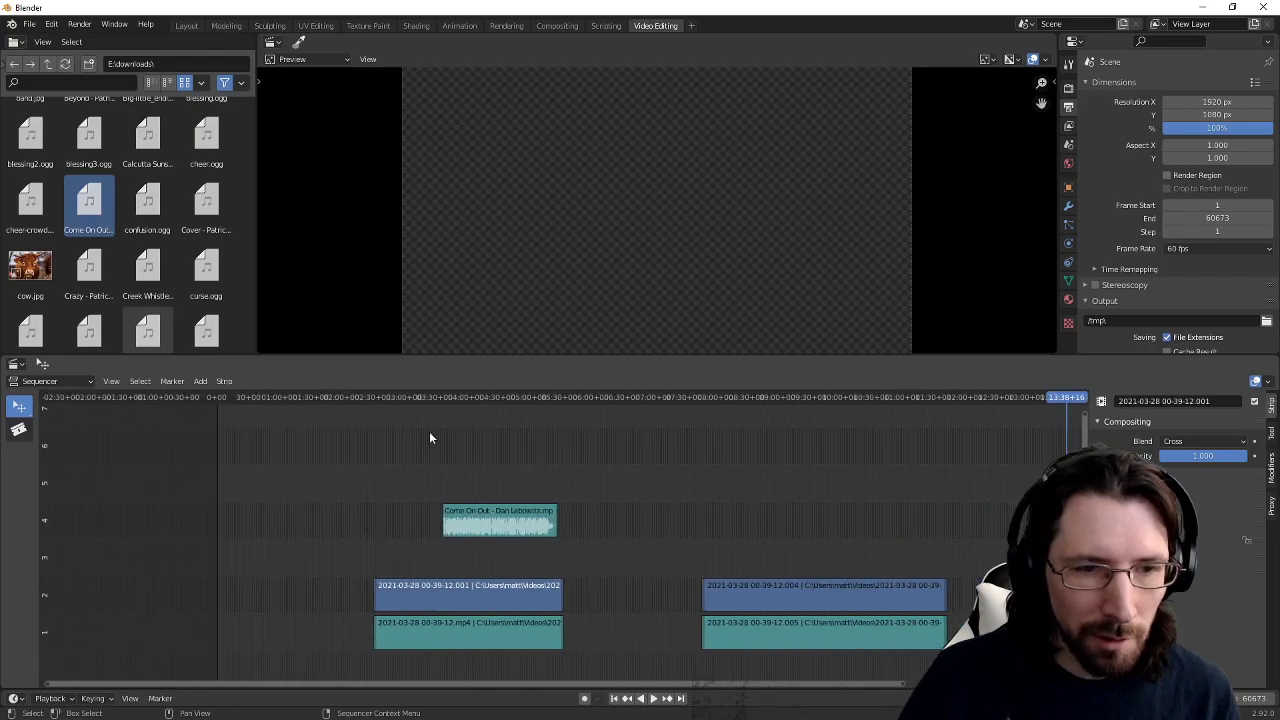
Step: Place the playhead at the start of the music strip and set the first movie sound strip's volume to 0
left_click(445, 400)
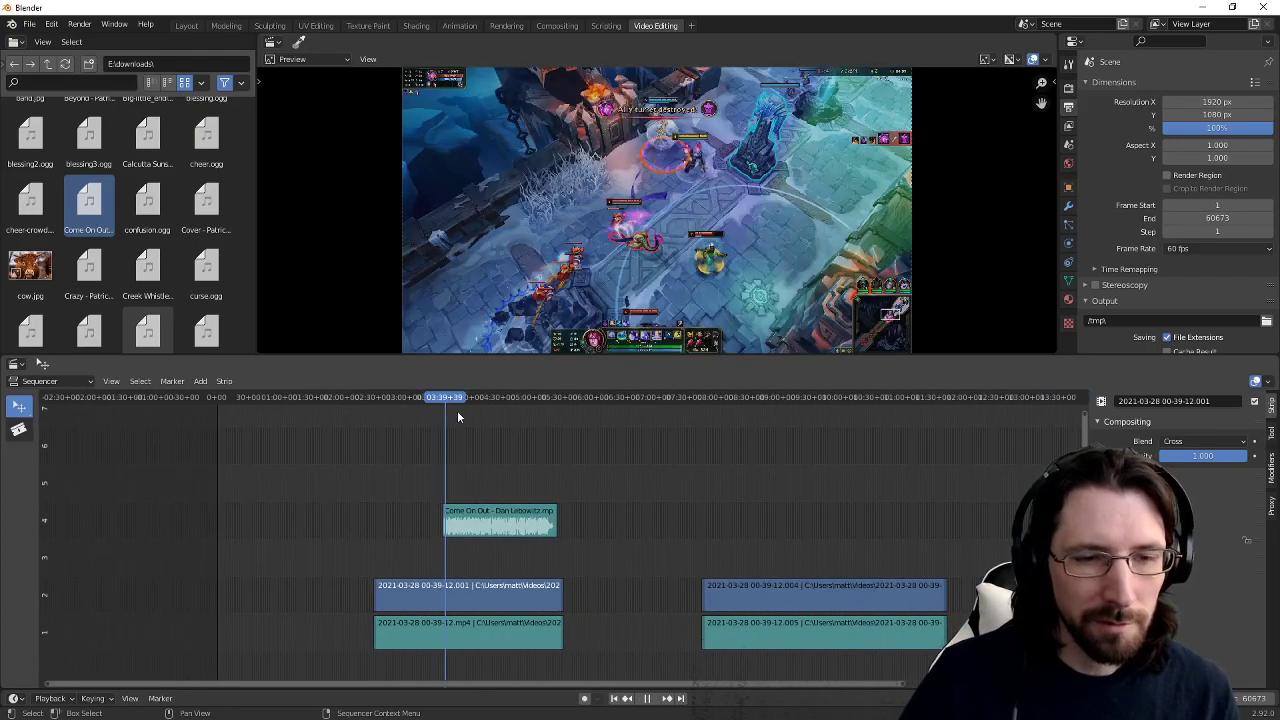
left_click(505, 640)
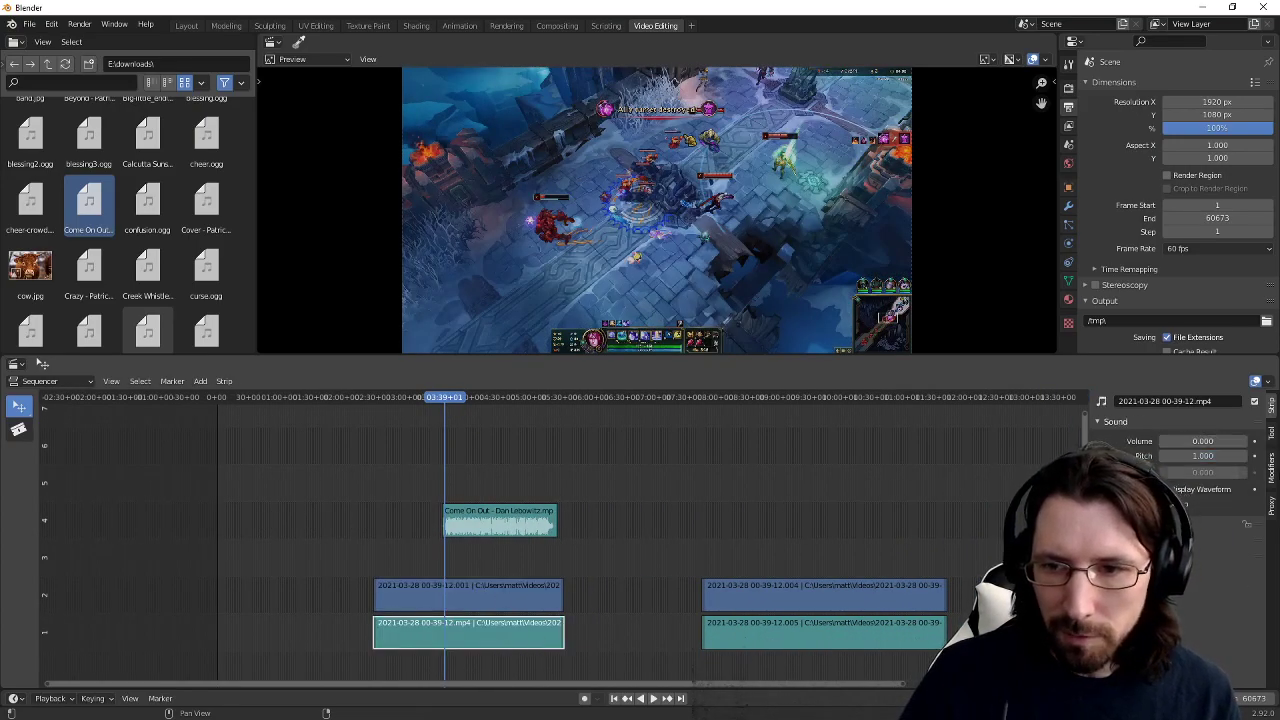
Step: Set the "Come On Out" music strip's volume to 0.600 and play it back
left_click(479, 515)
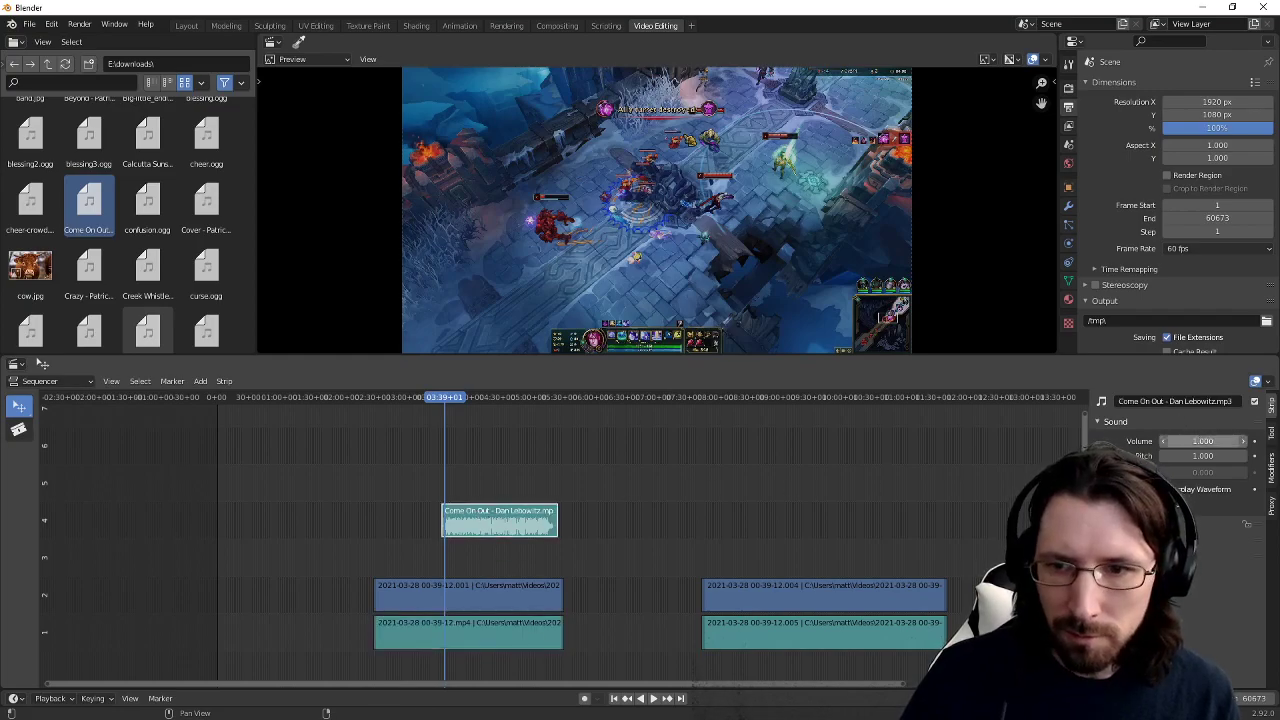
mouse_move(1228, 441)
left_mouse_down()
mouse_move(1250, 441)
mouse_move(1208, 441)
left_mouse_up()
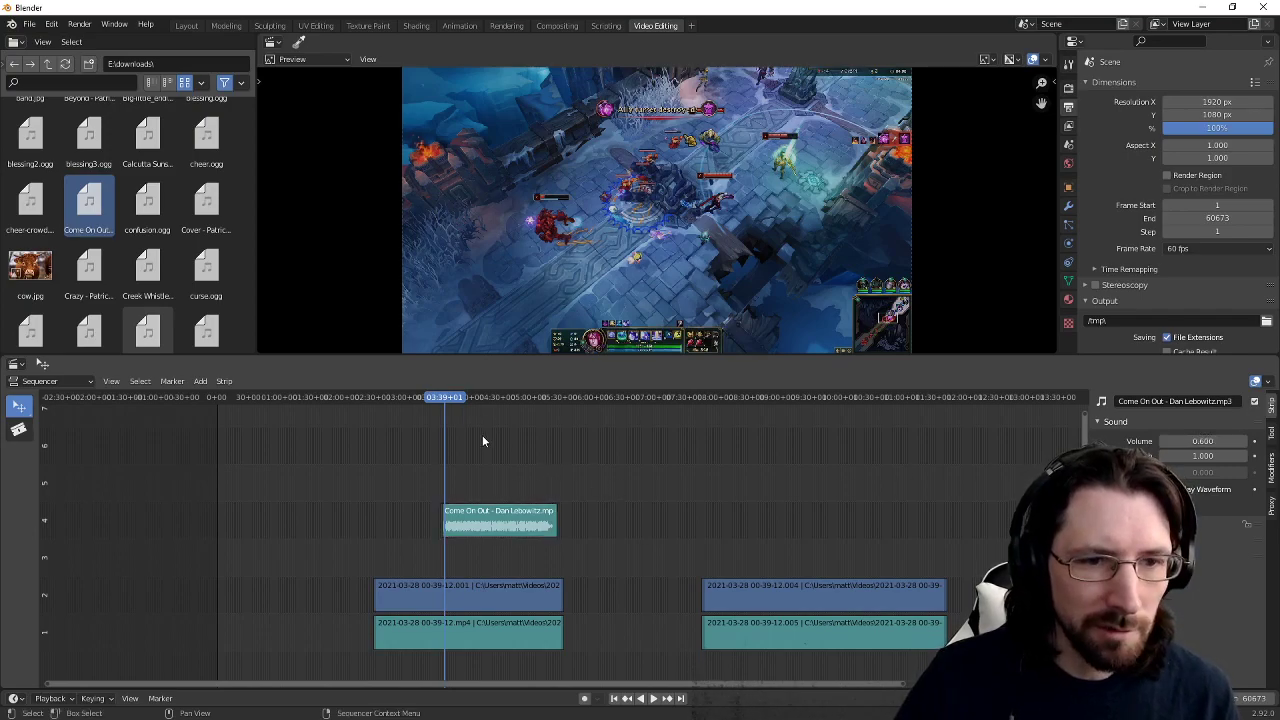
key("space")
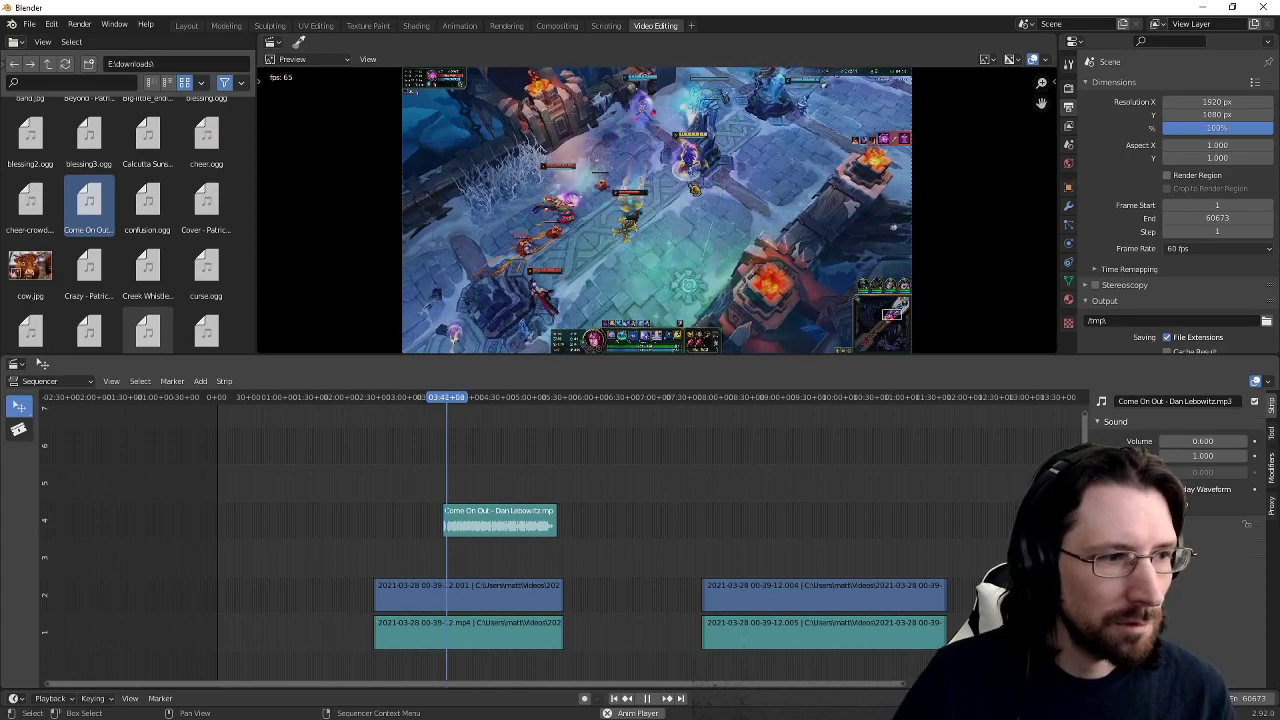
key("space")
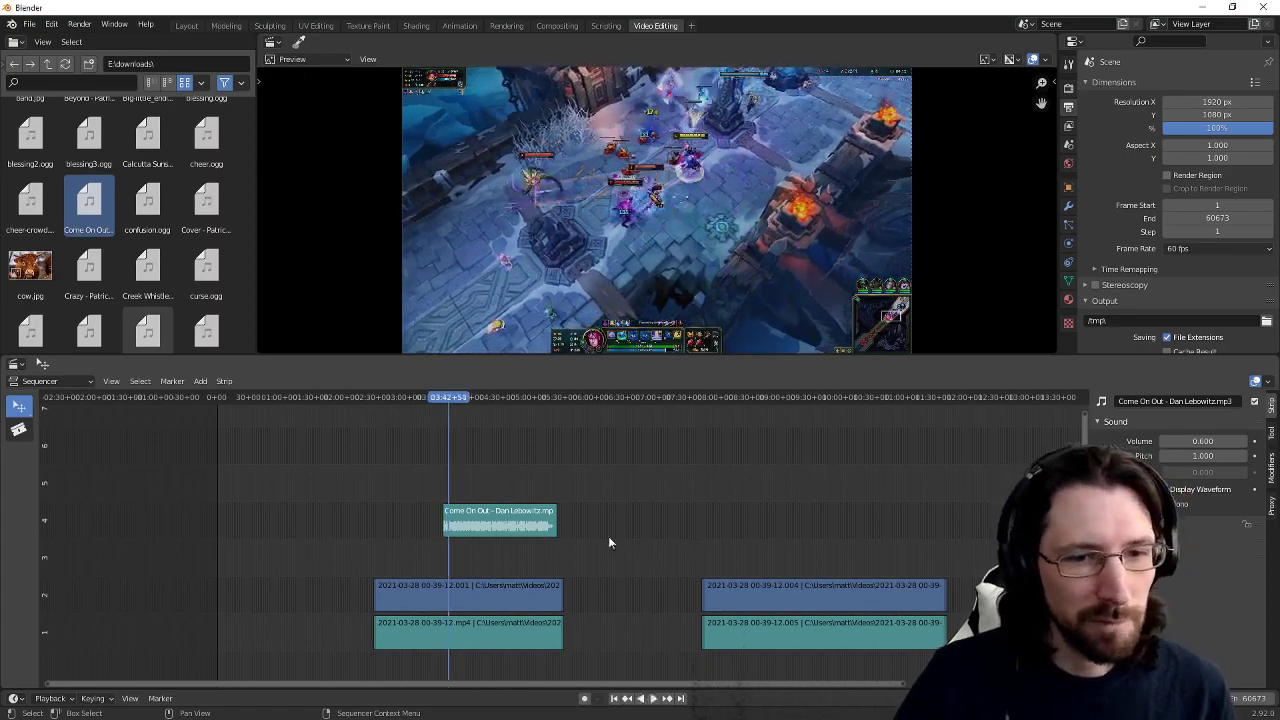
Step: Paste a copy of the music strip over the middle clip at 08:17+40 and play it
left_click(489, 515)
left_click_drag(672, 397, 700, 398)
key("space")
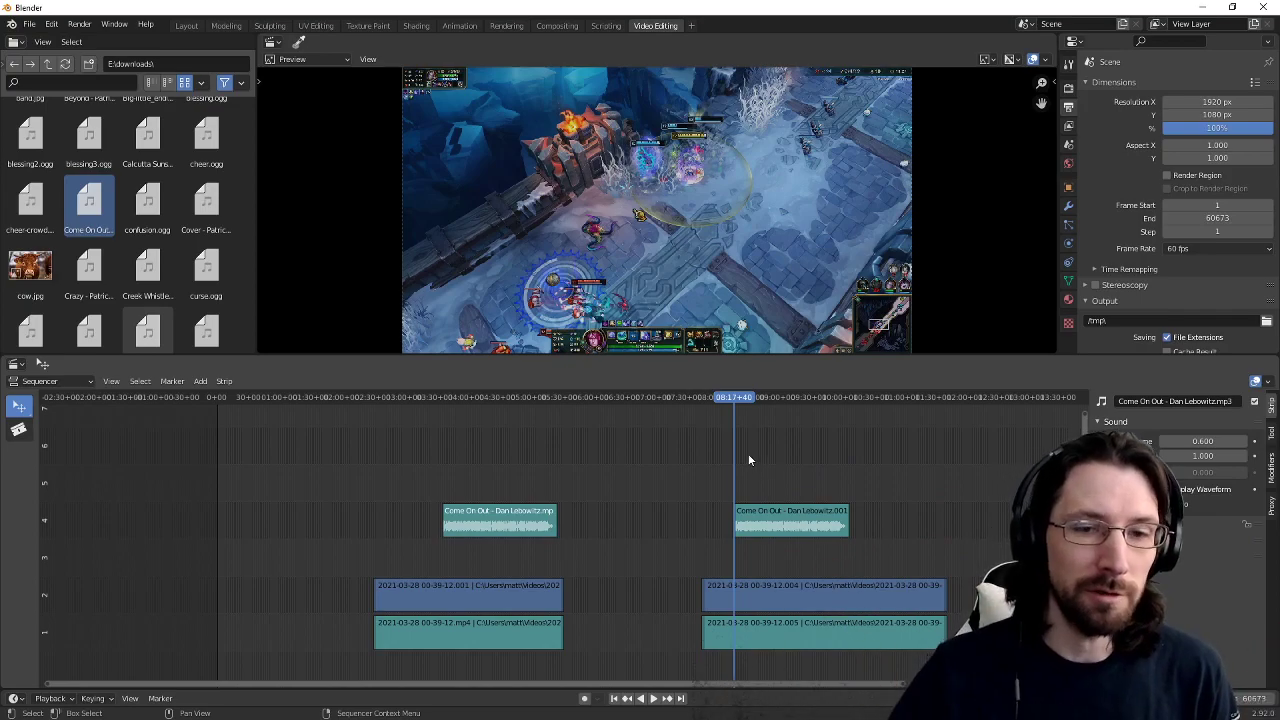
key("space")
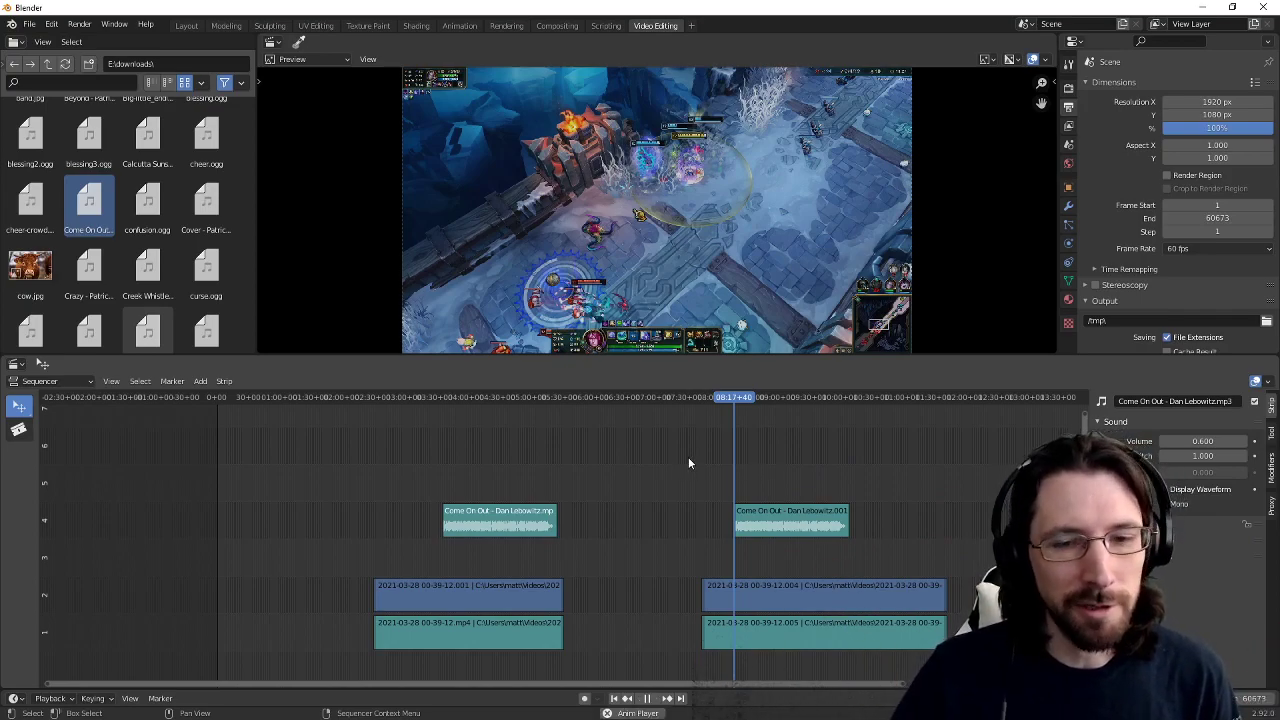
key("space")
Step: Set the middle clip's sound strip volume to 0 and play the sequence from there
left_click(860, 630)
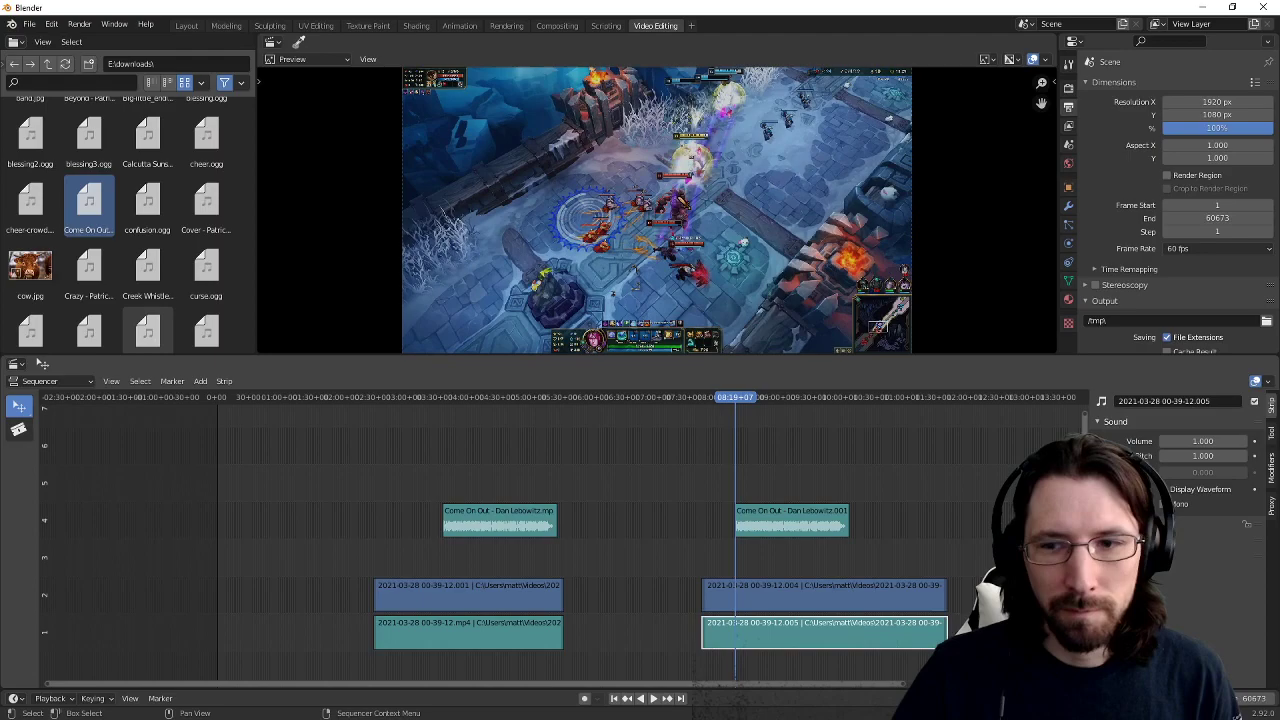
key("BackSpace")
left_click(700, 460)
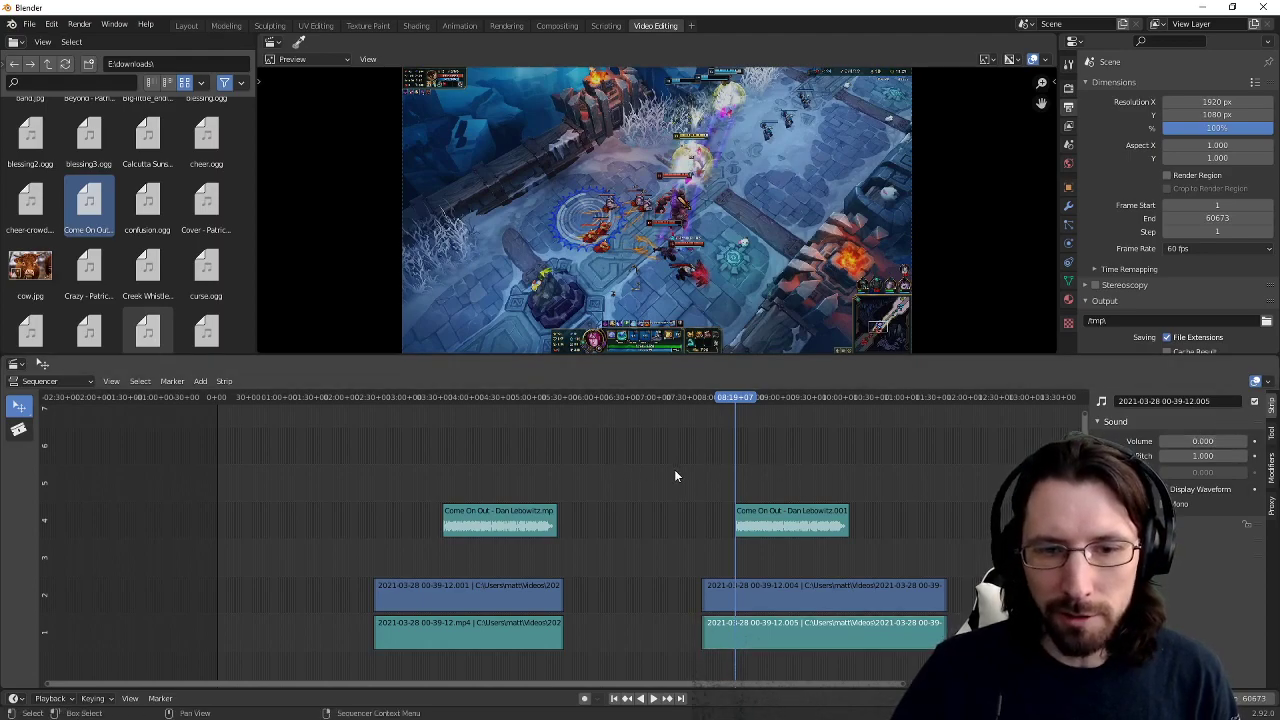
key("space")
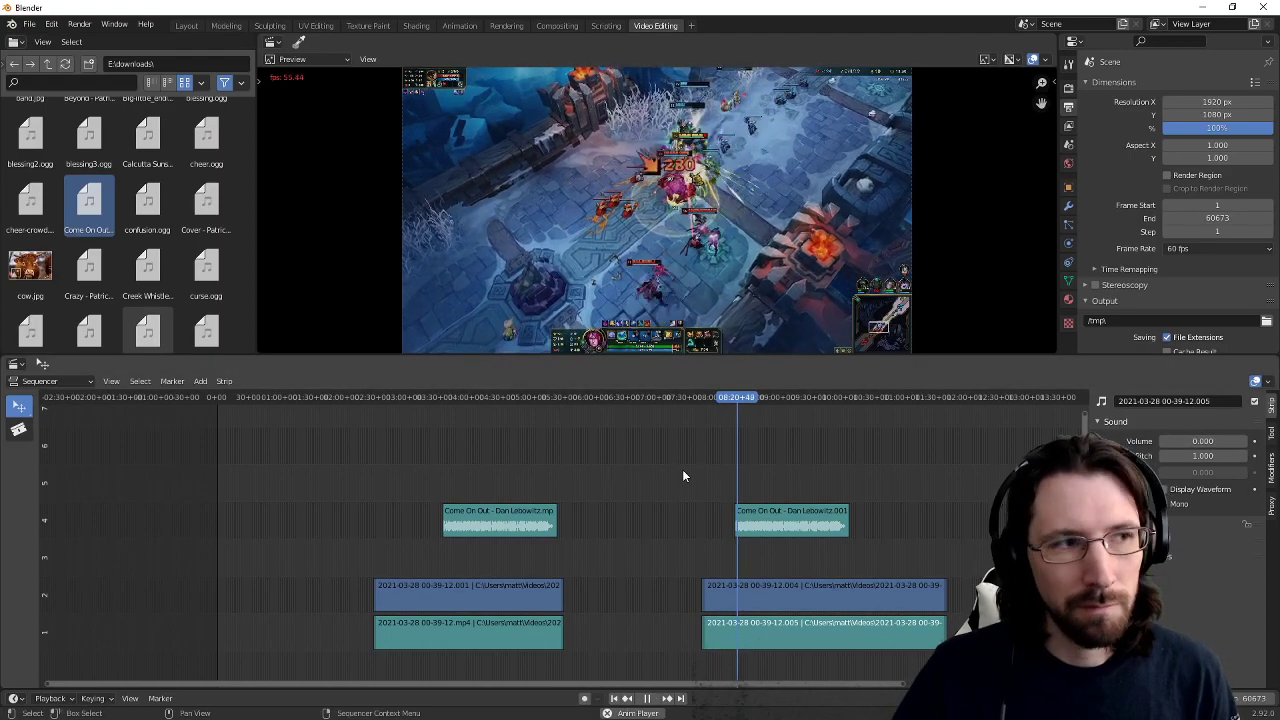
key("space")
Step: Move the copied music strip to start at about 09:15 and paste another copy of it at 06:18+53
left_click_drag(794, 516, 851, 512)
key("ctrl+c")
left_click(845, 463)
left_click_drag(606, 401, 610, 403)
key("ctrl+v")
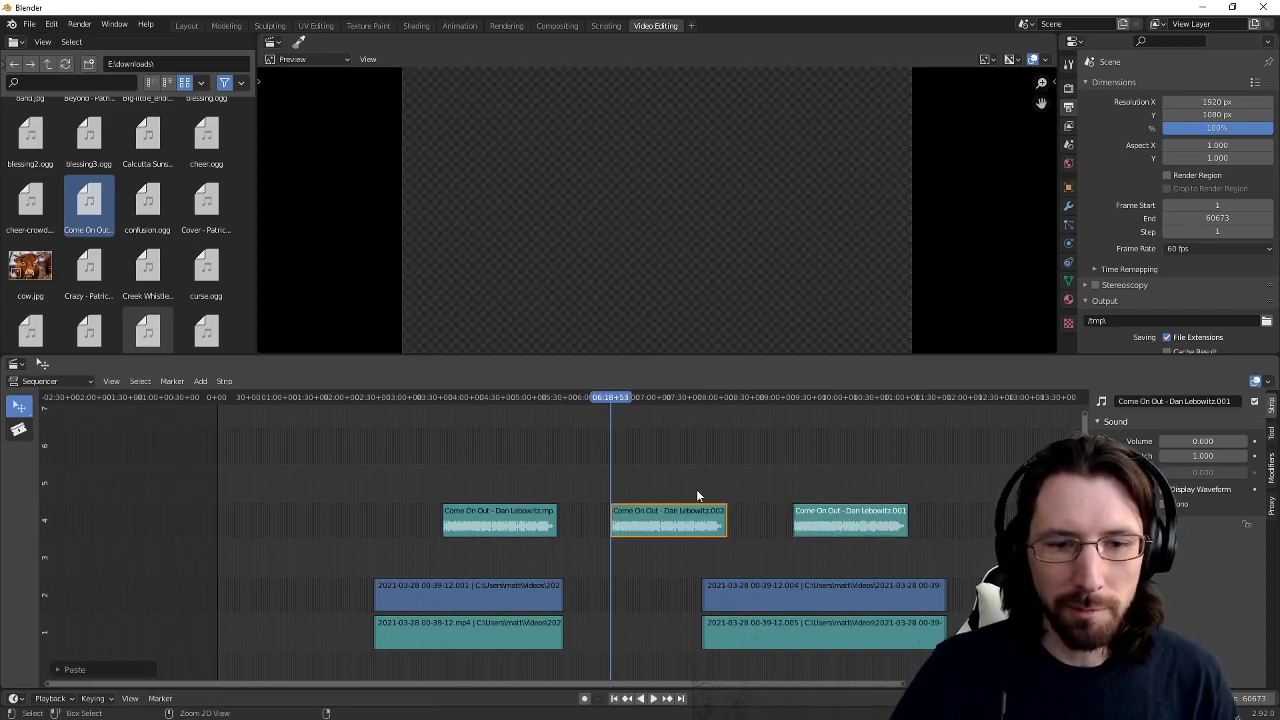
Step: Play short stretches of each of the three music strips to compare their volume, and scrub back through the timeline
left_click(657, 457)
key("space")
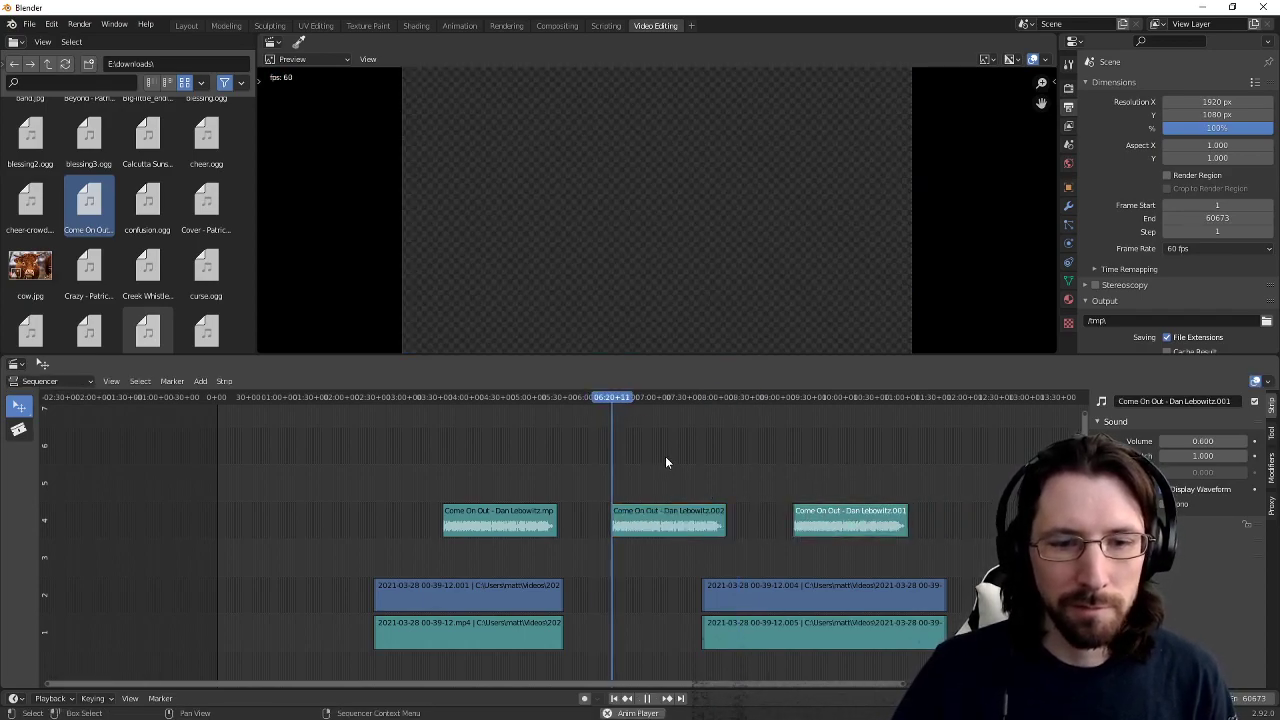
key("space")
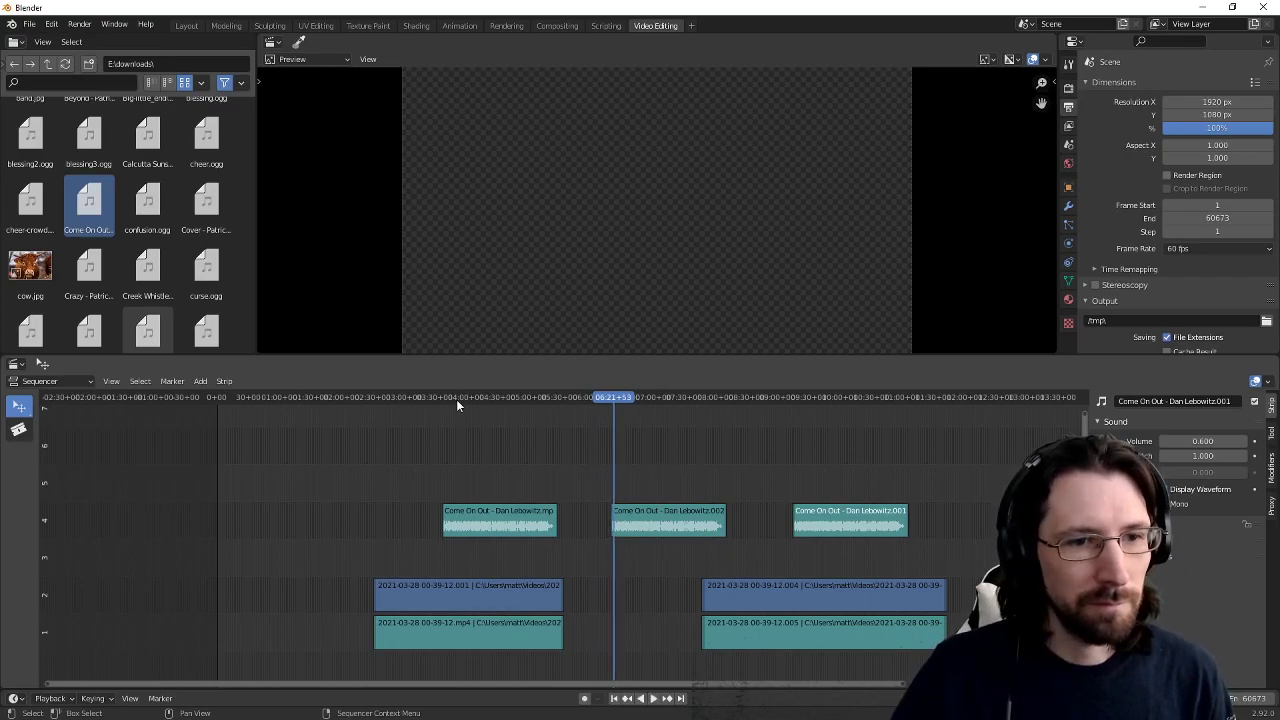
left_click(456, 397)
key("space")
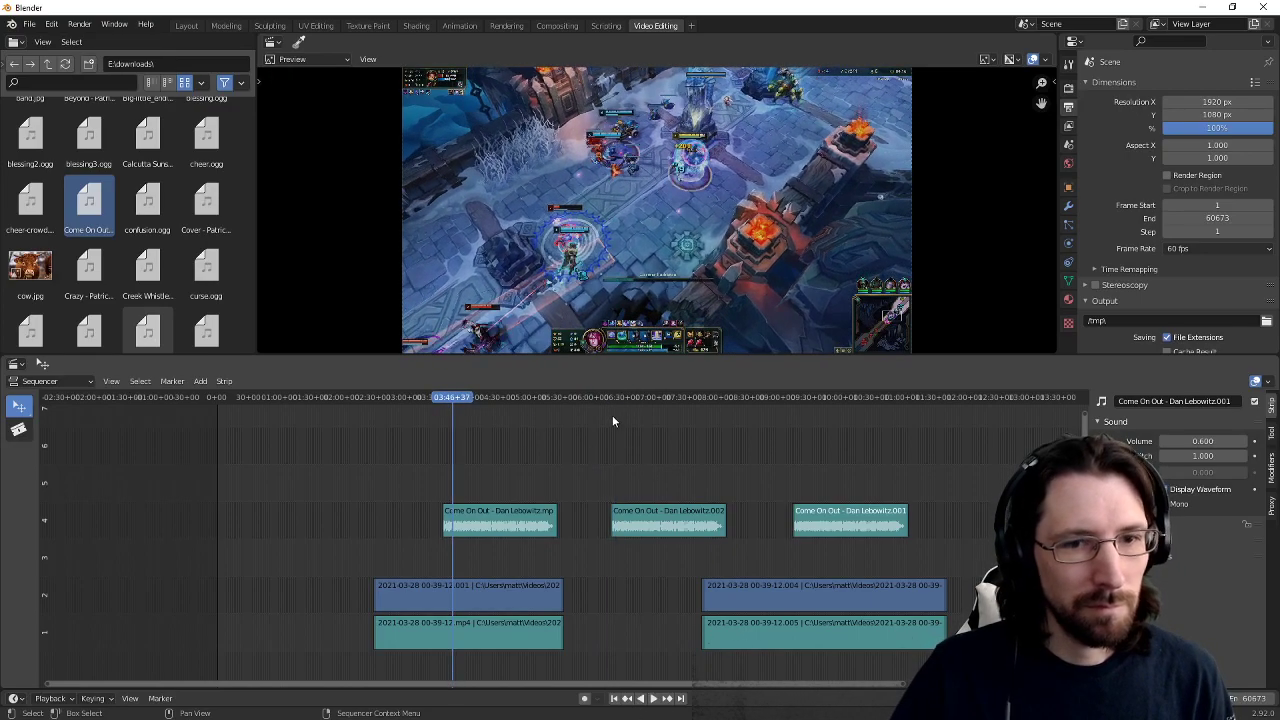
left_click(642, 399)
key("space")
left_click(857, 397)
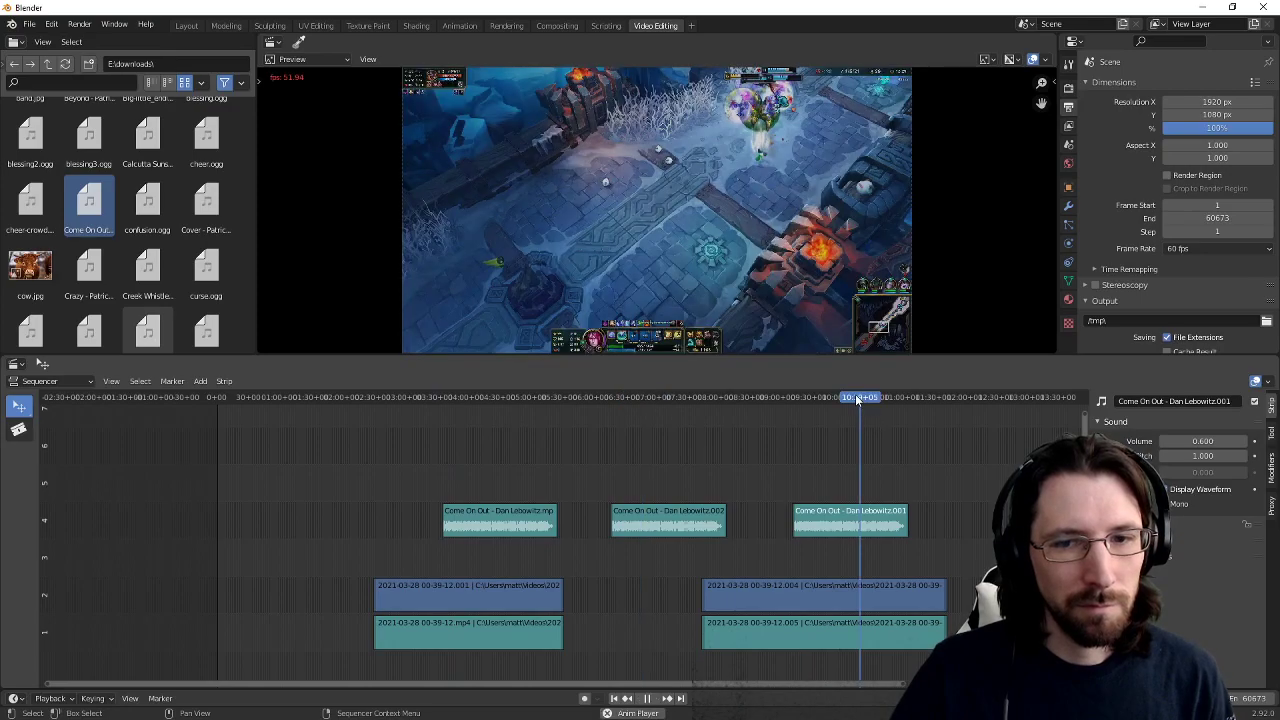
key("space")
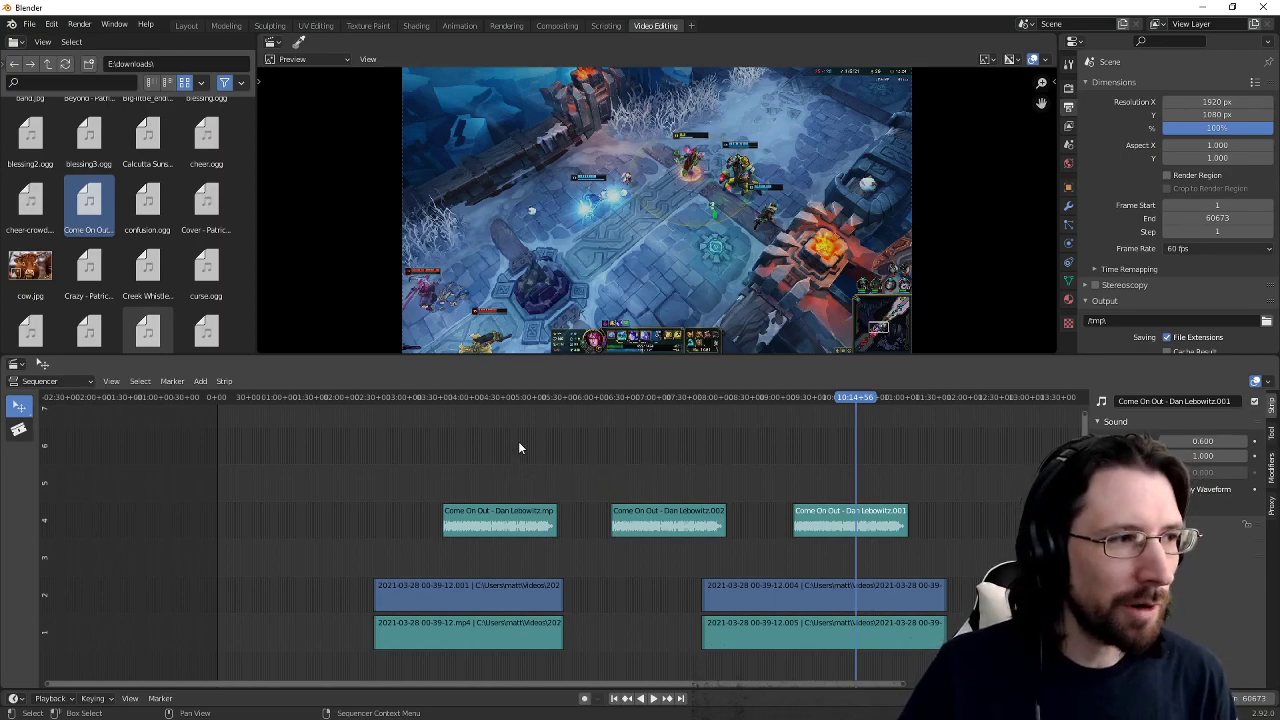
left_click_drag(335, 397, 471, 474)
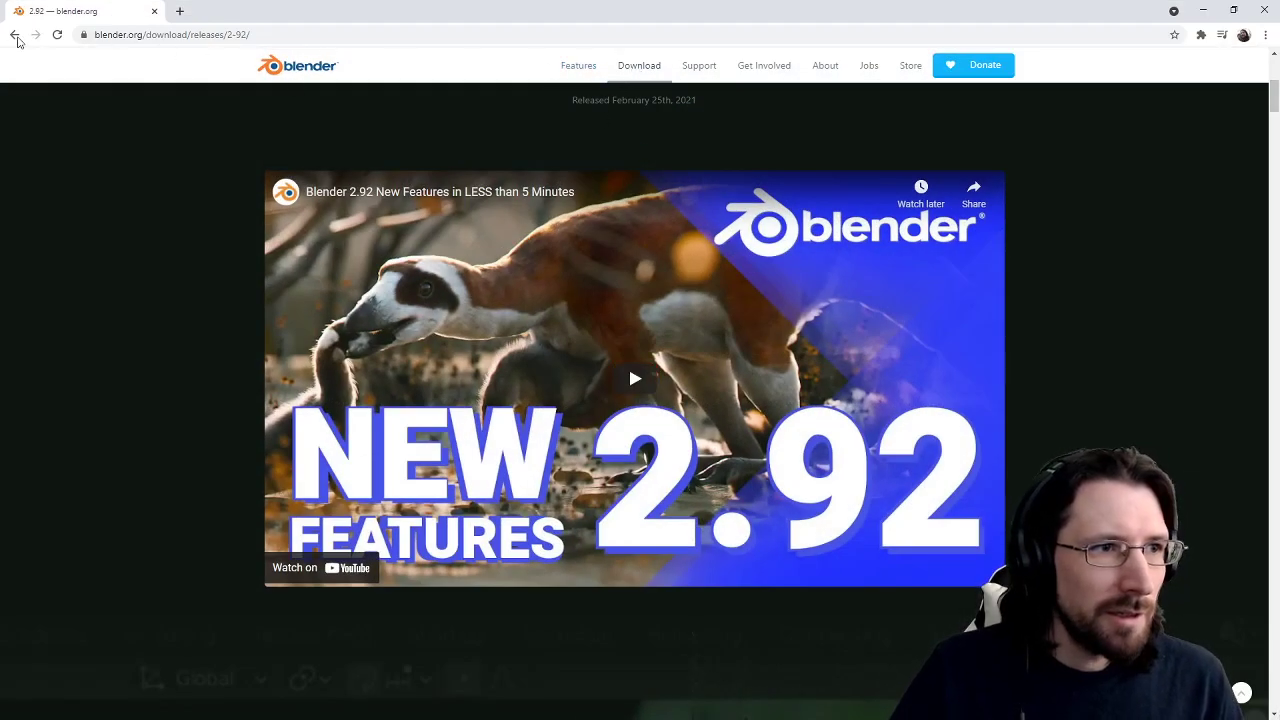
Step: Switch to the browser, return from the 2.92 page to Blender's release list and open the Blender 2.91 release notes
scroll(600, 82, "up", 1)
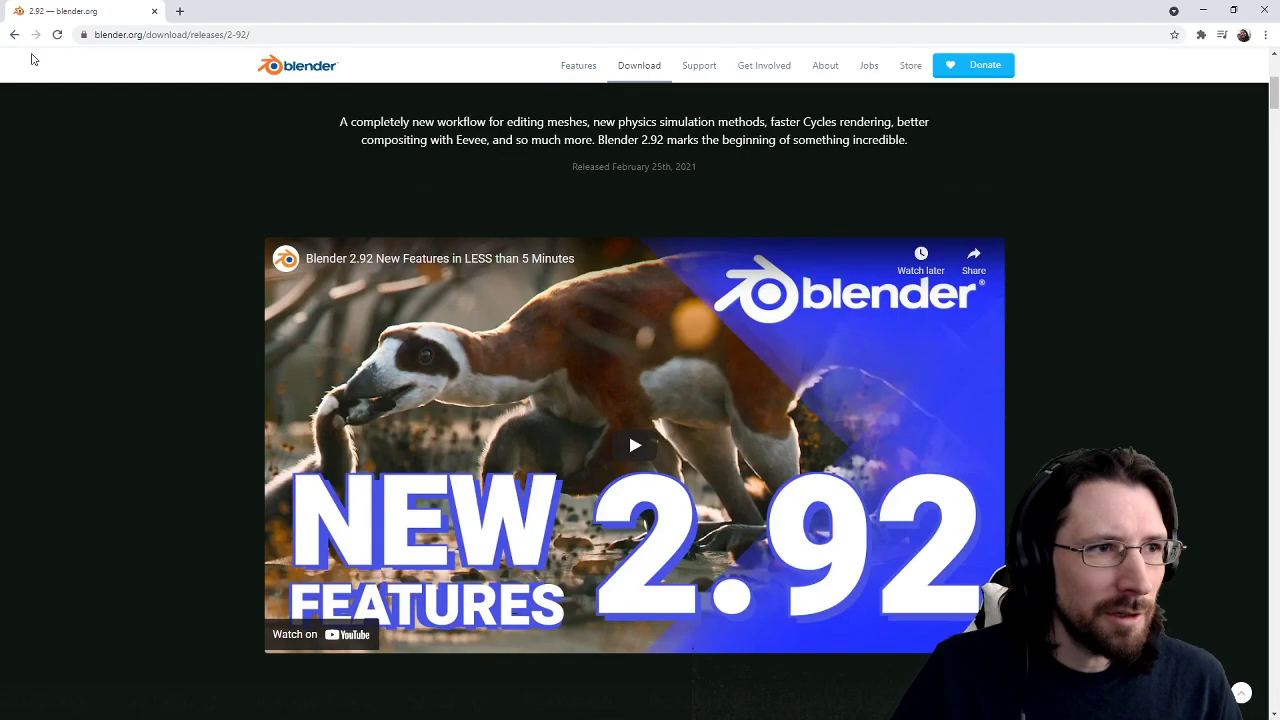
left_click(15, 36)
left_click(636, 371)
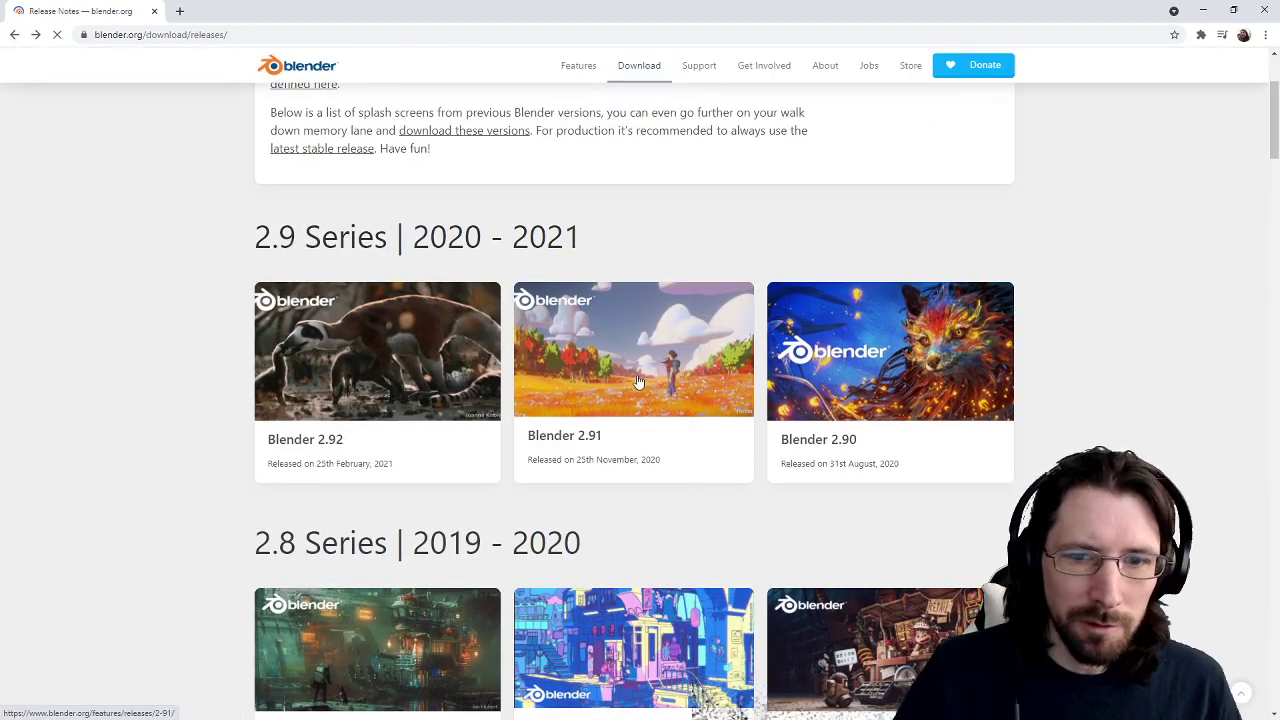
Step: Search the 2.91 release notes for "Video" and go through the matches to the one in the list of additional changes
key("ctrl+f")
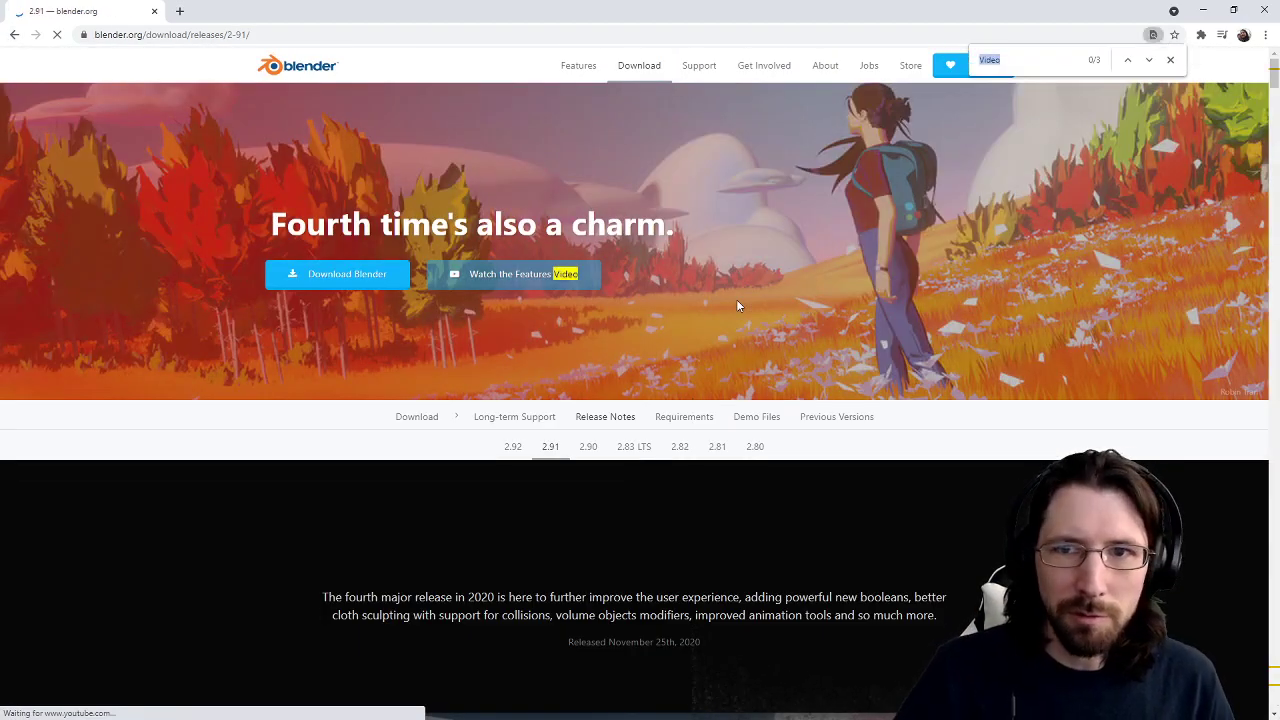
key("Return")
key("Return")
key("Return")
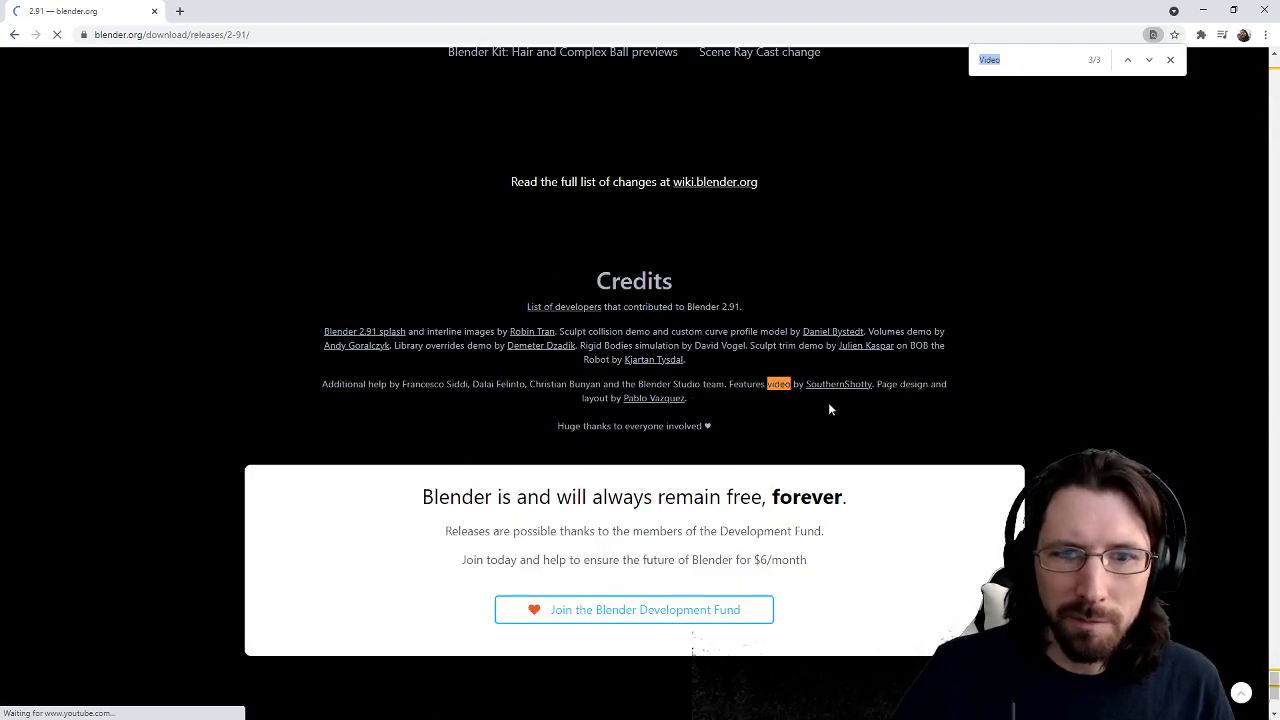
left_click(1127, 59)
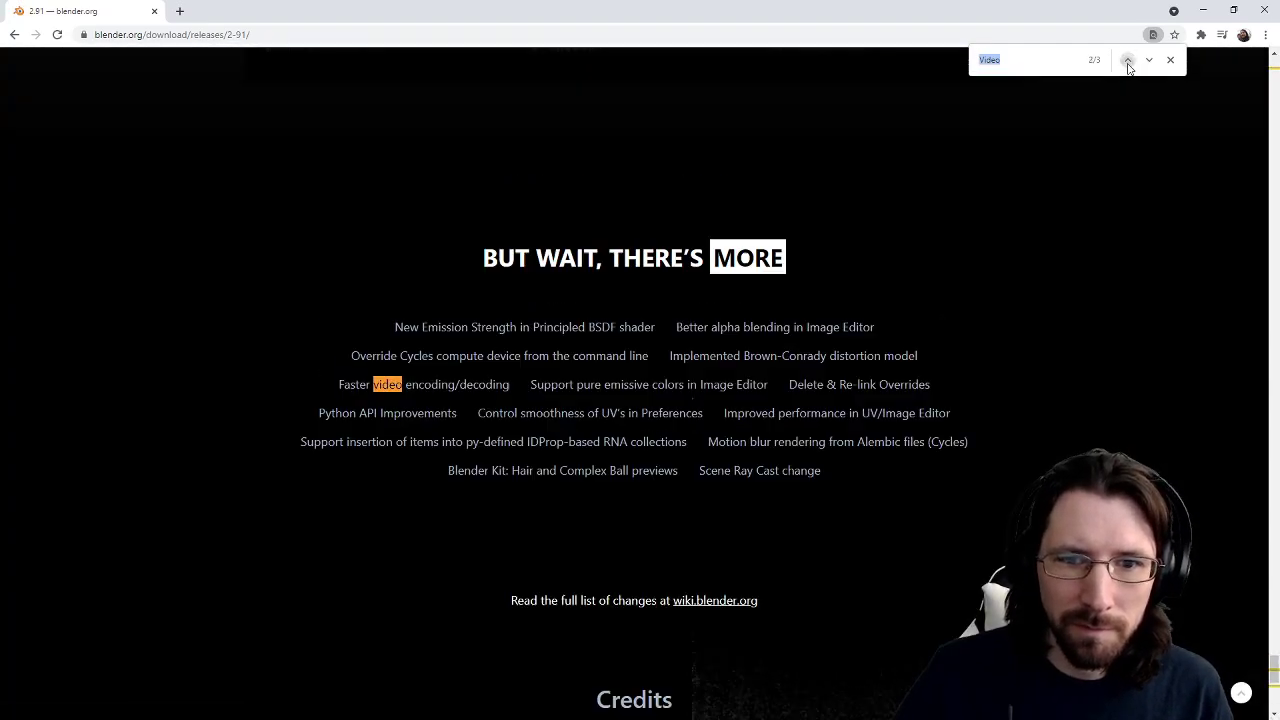
Step: Open the "Faster video encoding/decoding" entry and read the Sequencer and UV/Image Editor notes on the 2.91 More Features wiki page
left_click(437, 391)
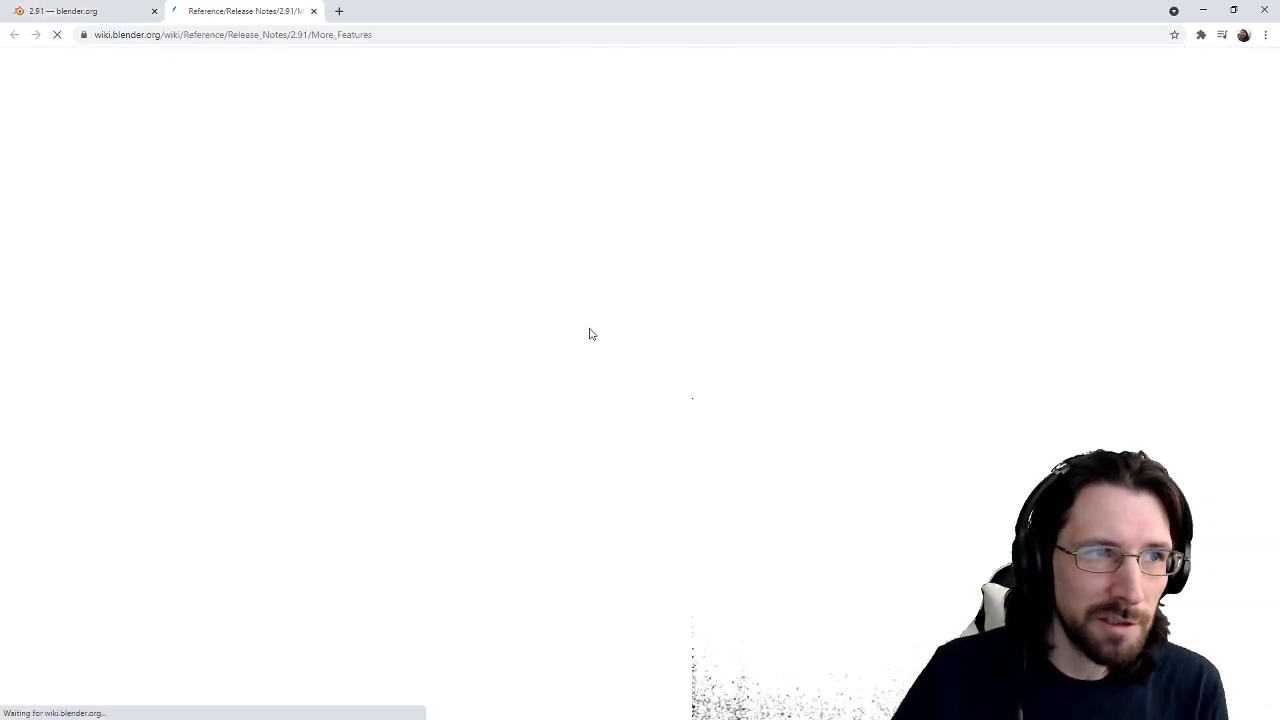
left_click_drag(352, 331, 677, 326)
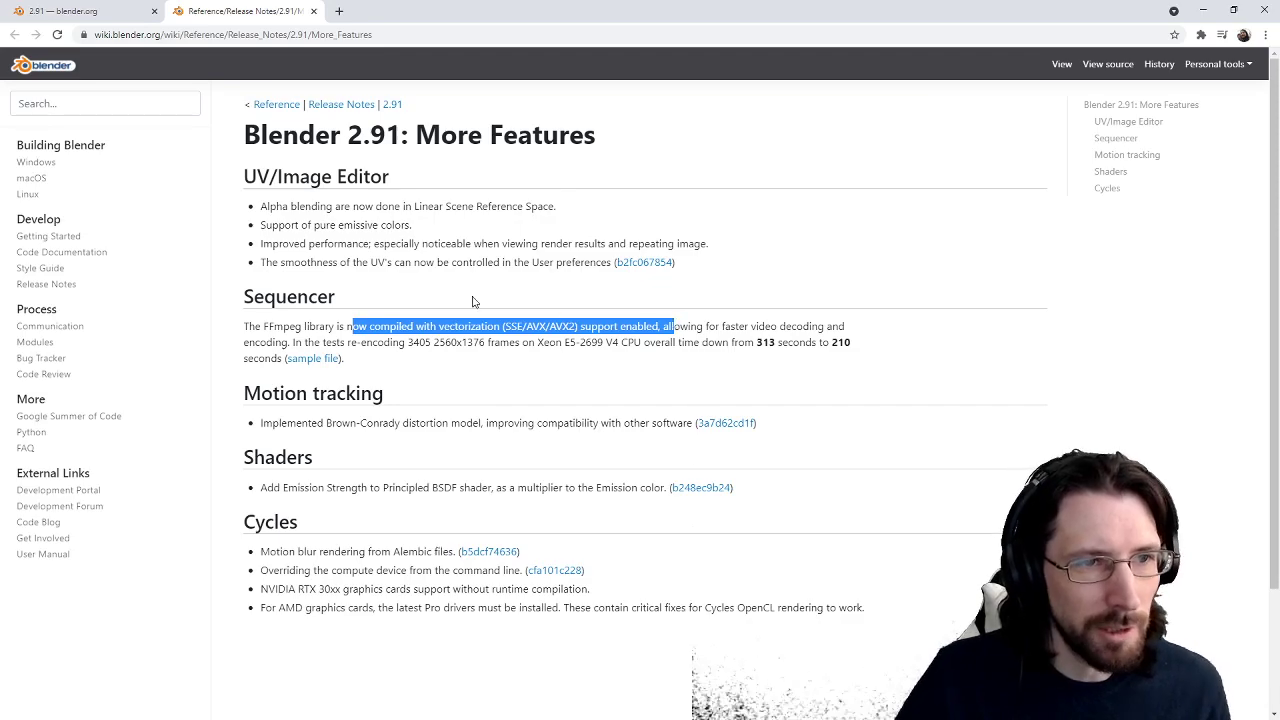
left_click_drag(290, 206, 455, 229)
left_click(311, 233)
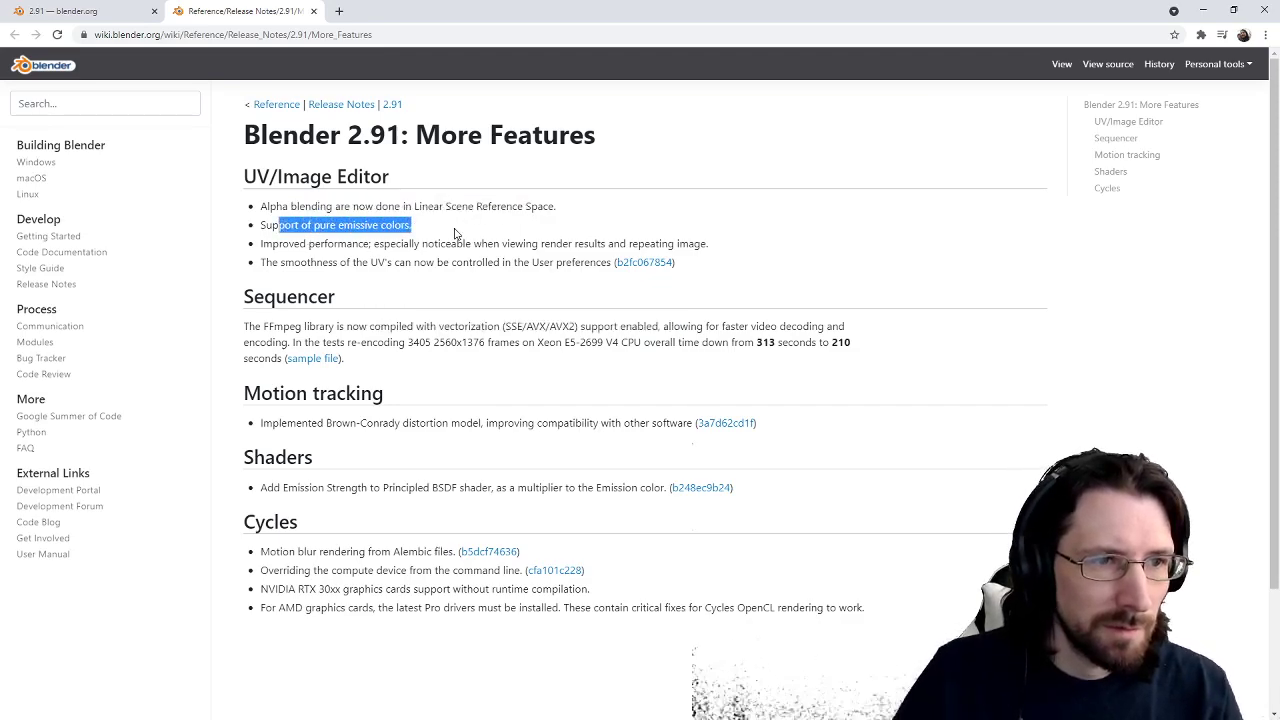
left_click_drag(294, 243, 678, 243)
left_click_drag(295, 262, 502, 262)
left_click(468, 333)
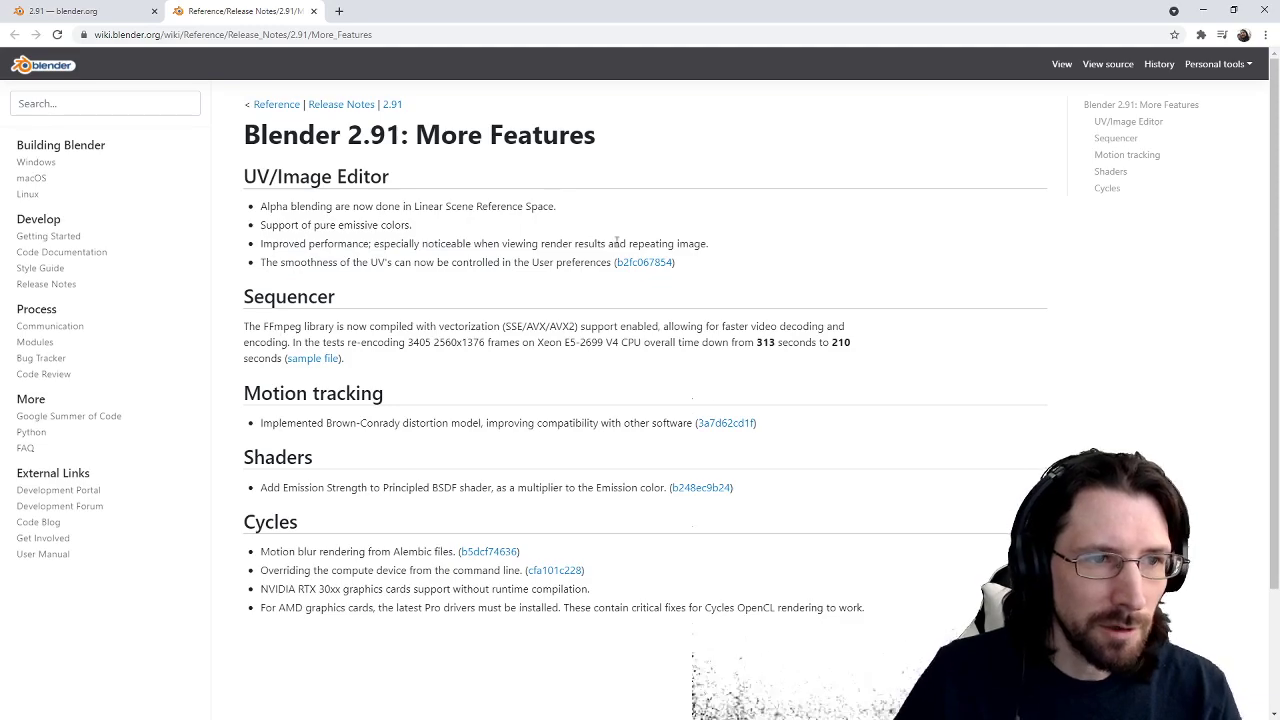
left_click_drag(708, 243, 372, 224)
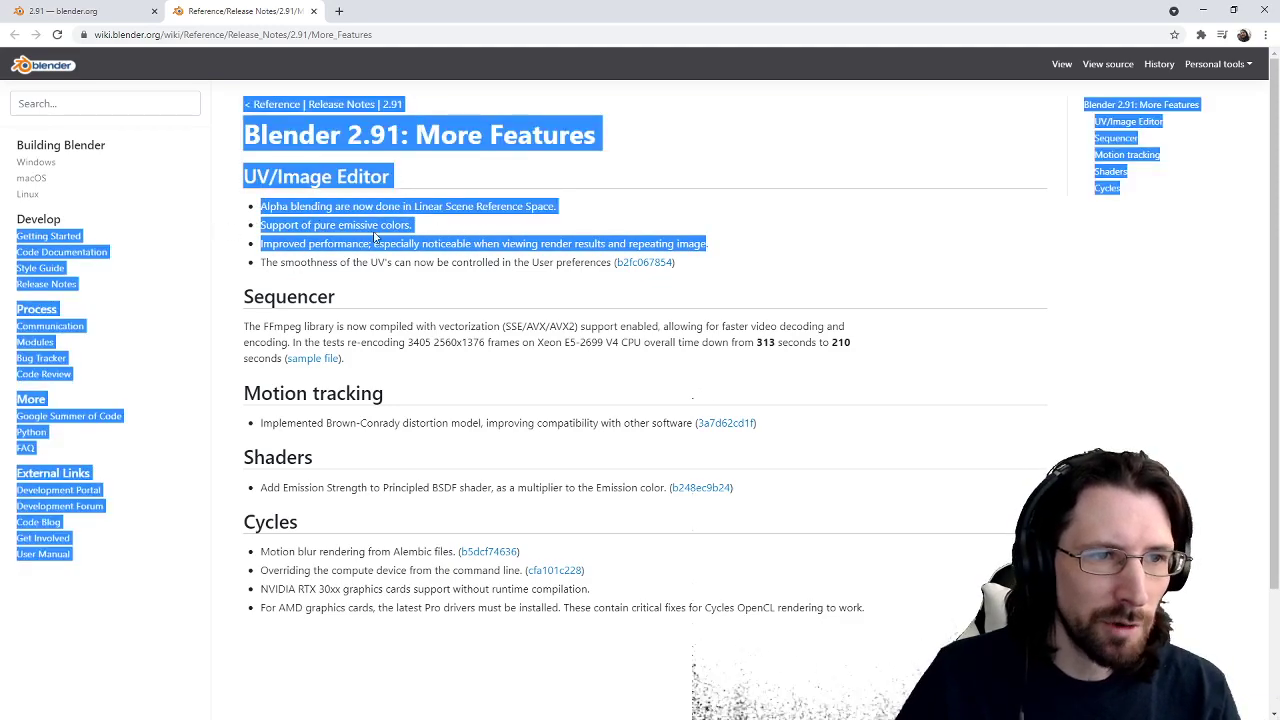
left_click_drag(714, 257, 200, 237)
left_click(457, 237)
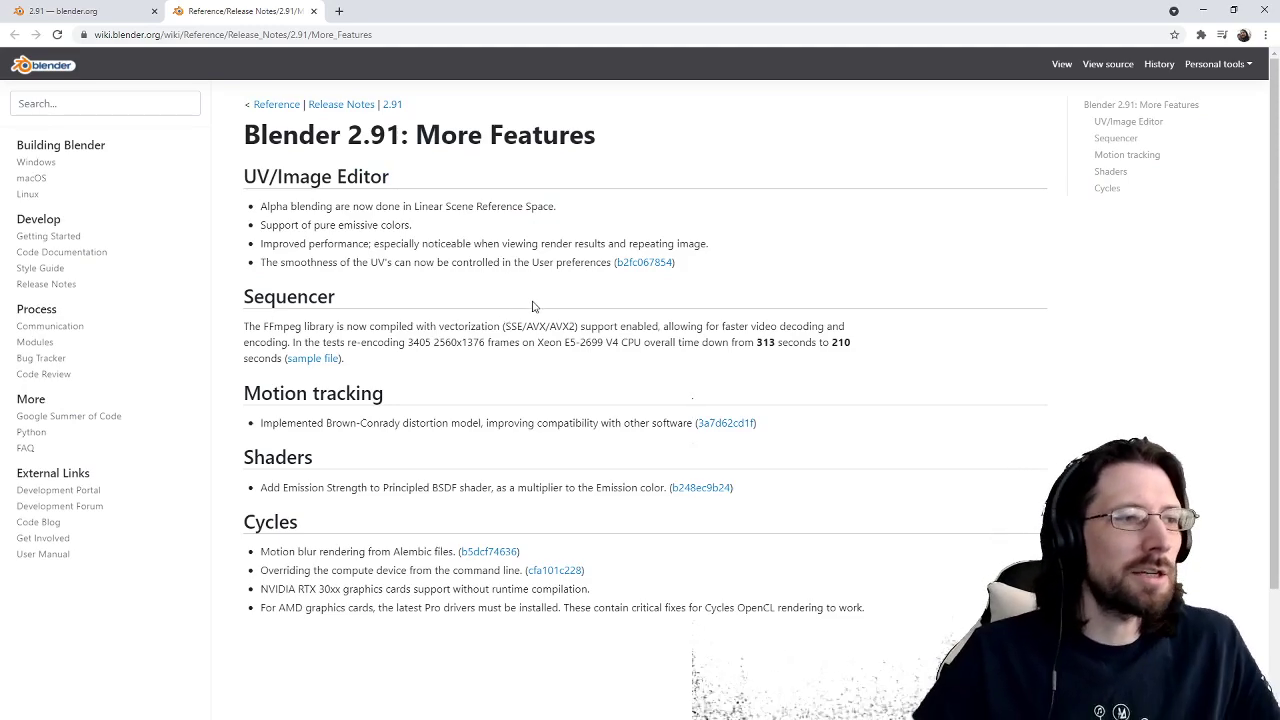
Step: Read the Motion tracking note about the Brown-Conrady distortion model
left_click_drag(306, 423, 566, 424)
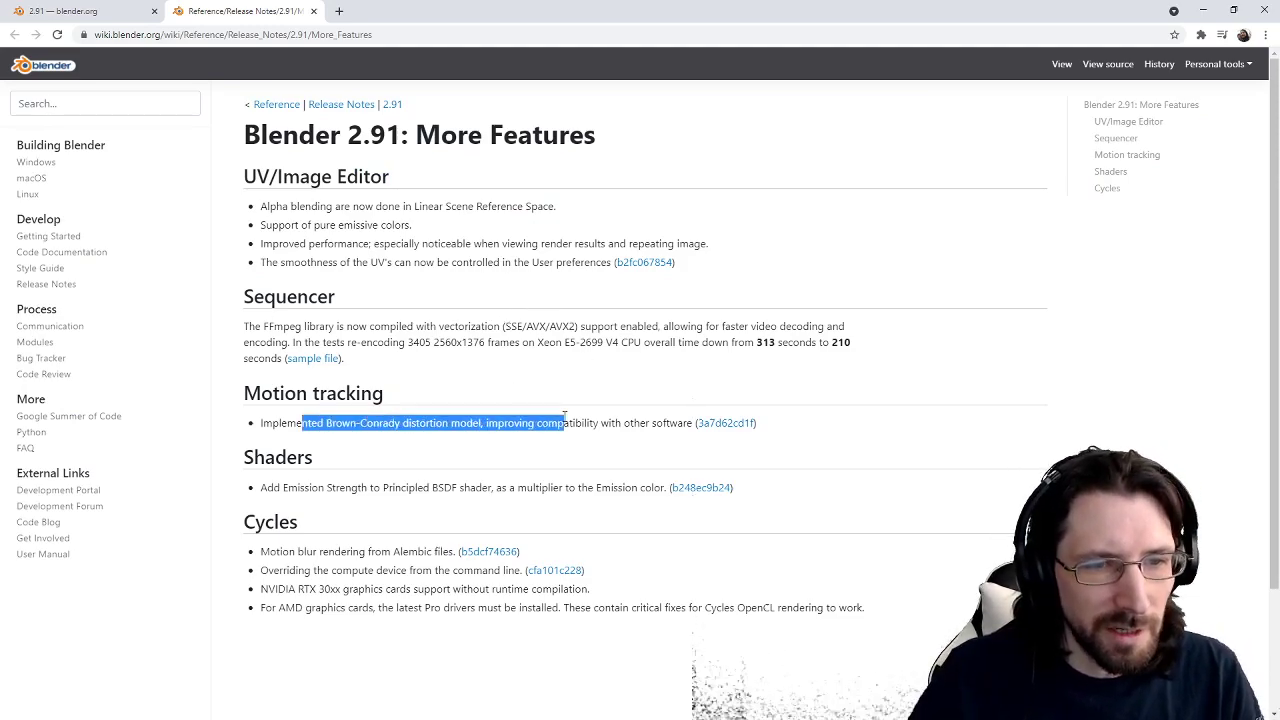
left_click(425, 433)
left_click_drag(324, 425, 483, 419)
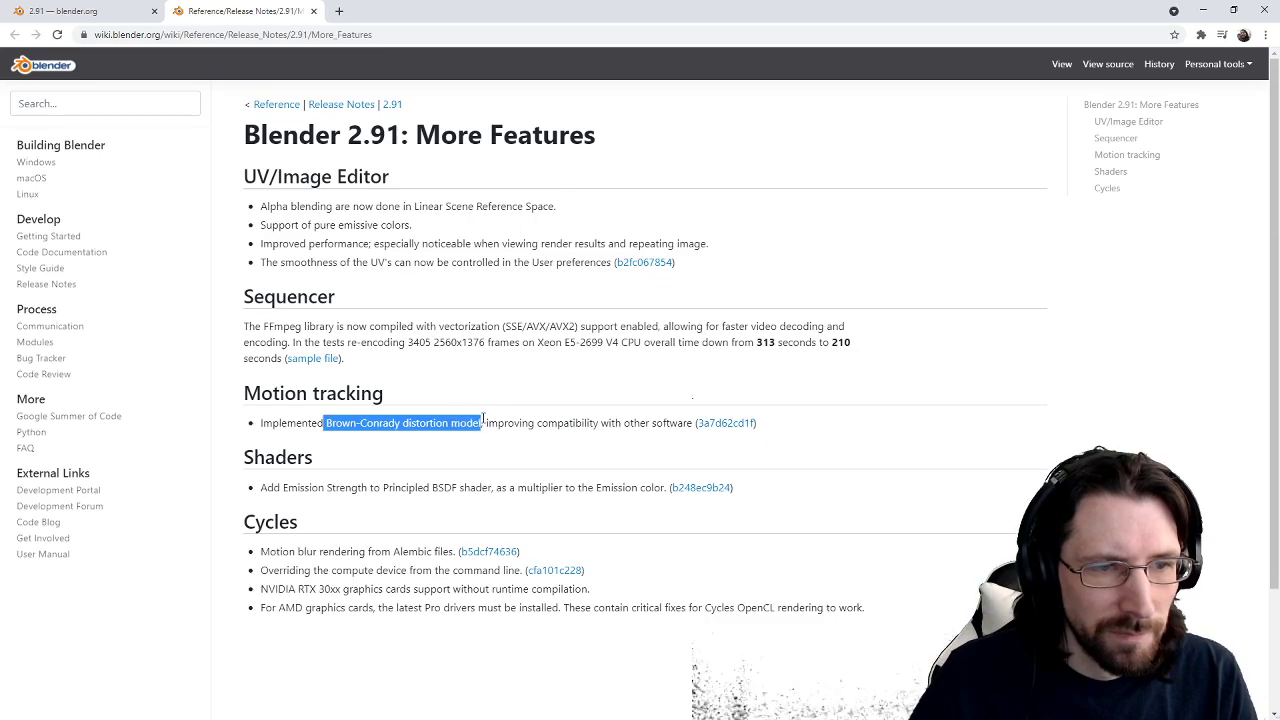
left_click(463, 407)
Step: Examine the Sequencer paragraph on the FFmpeg library's vectorization support and its re-encoding test times
left_click_drag(283, 338, 637, 330)
left_click(340, 337)
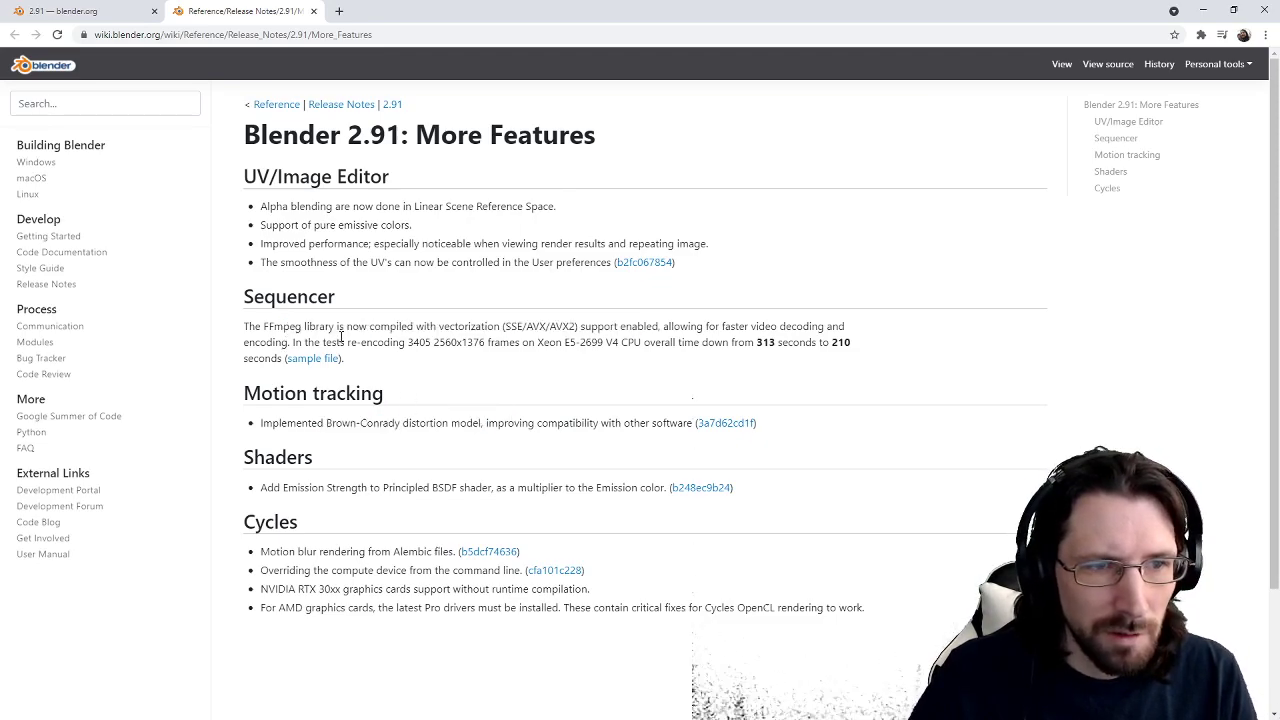
left_click_drag(268, 326, 752, 330)
left_click(613, 354)
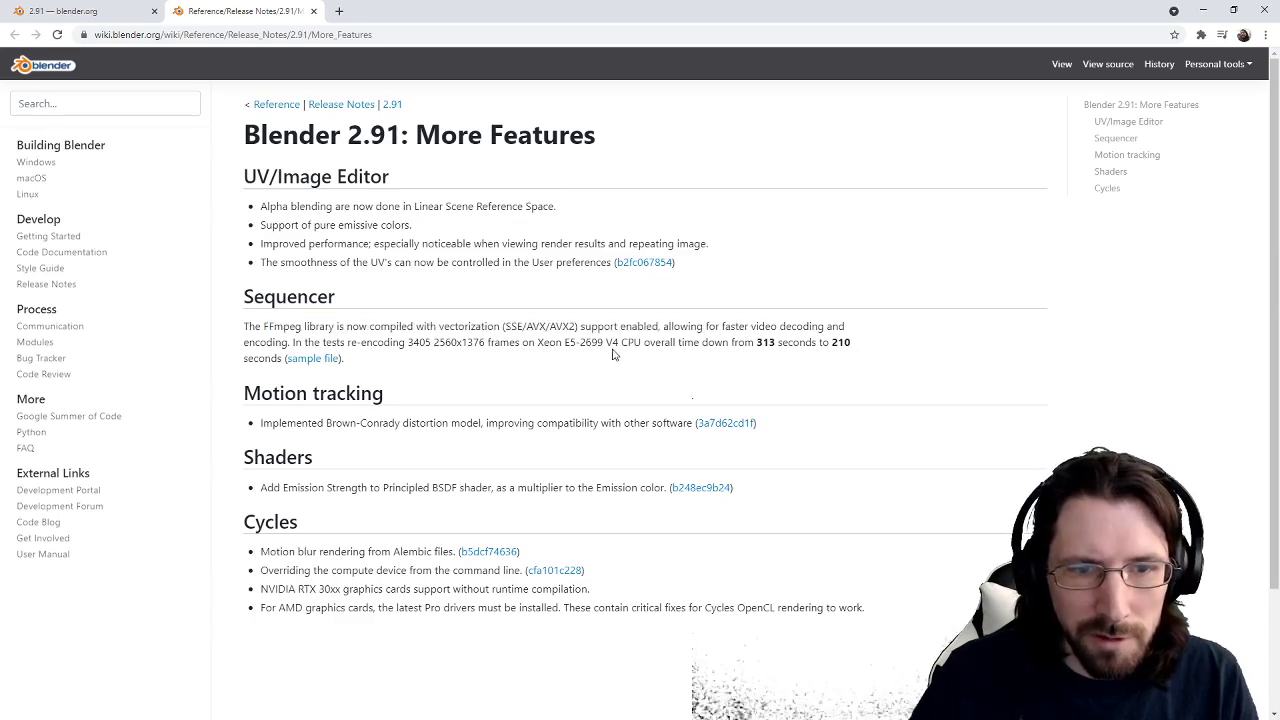
left_click_drag(355, 341, 700, 342)
left_click(734, 343)
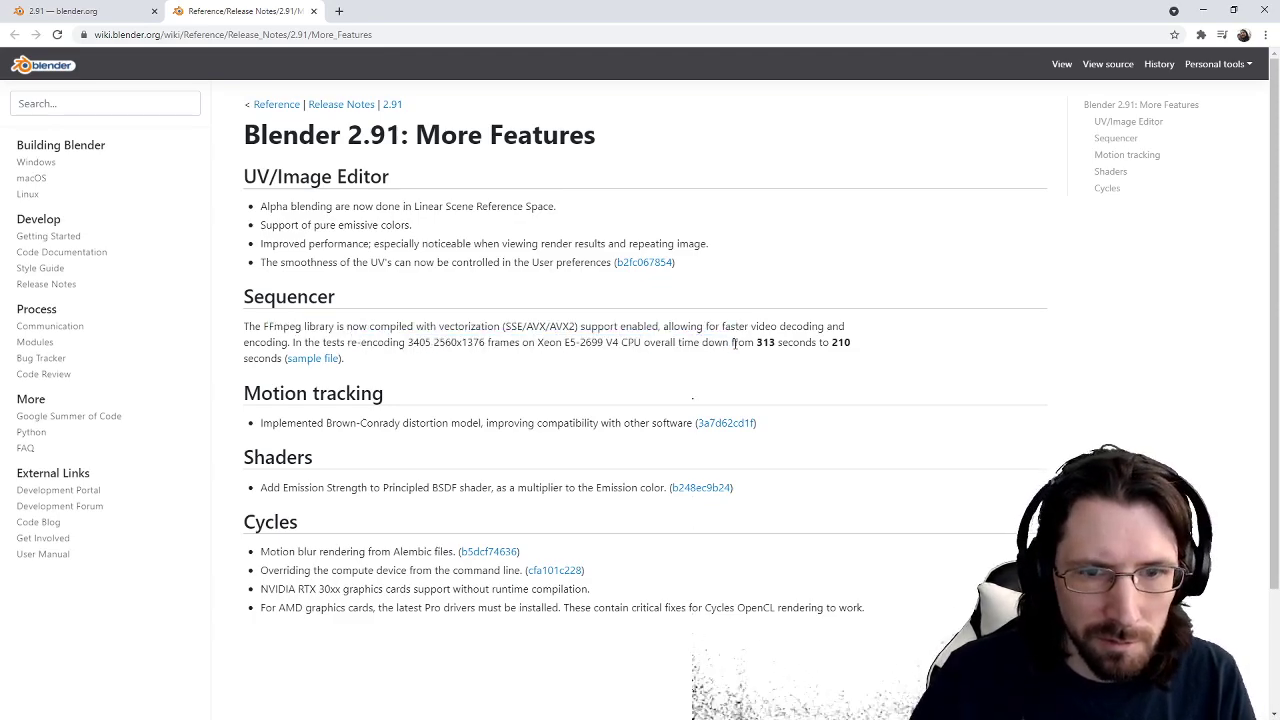
left_click_drag(521, 325, 578, 327)
left_click(580, 370)
Step: Look through the Shaders and Cycles notes at the end of the wiki page
scroll(558, 379, "down", 3)
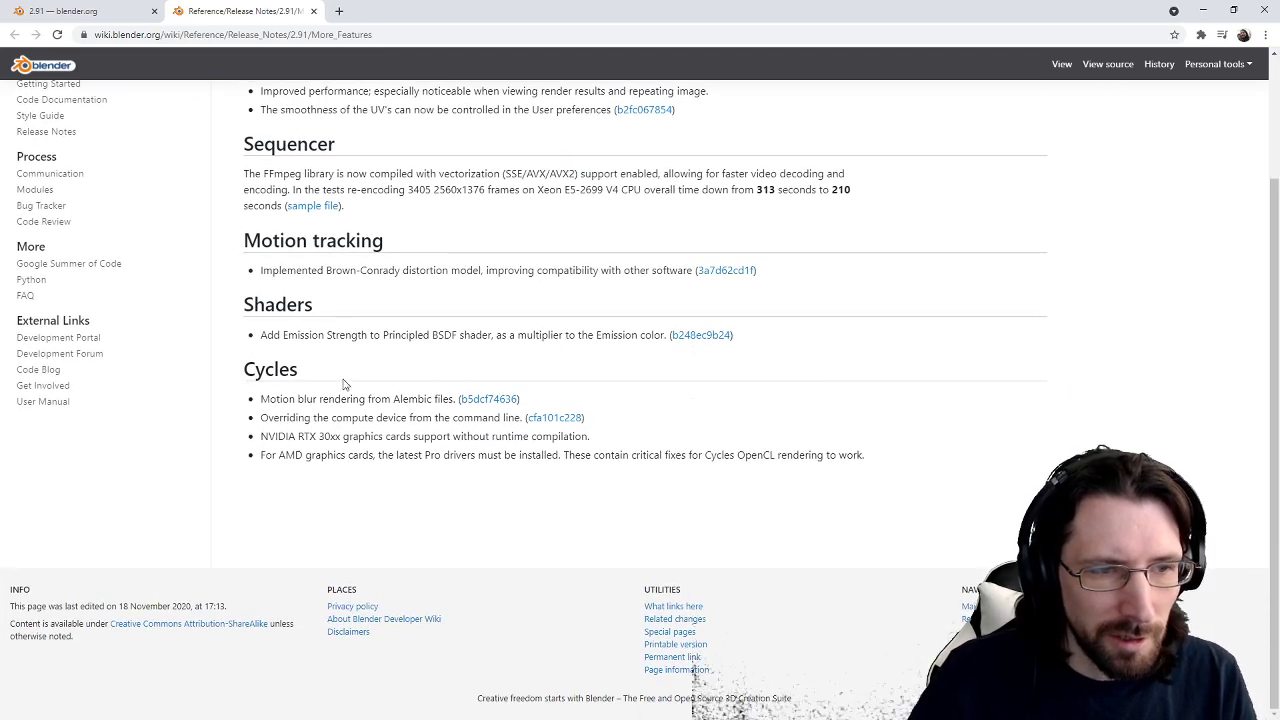
left_click_drag(331, 337, 430, 340)
left_click(322, 414)
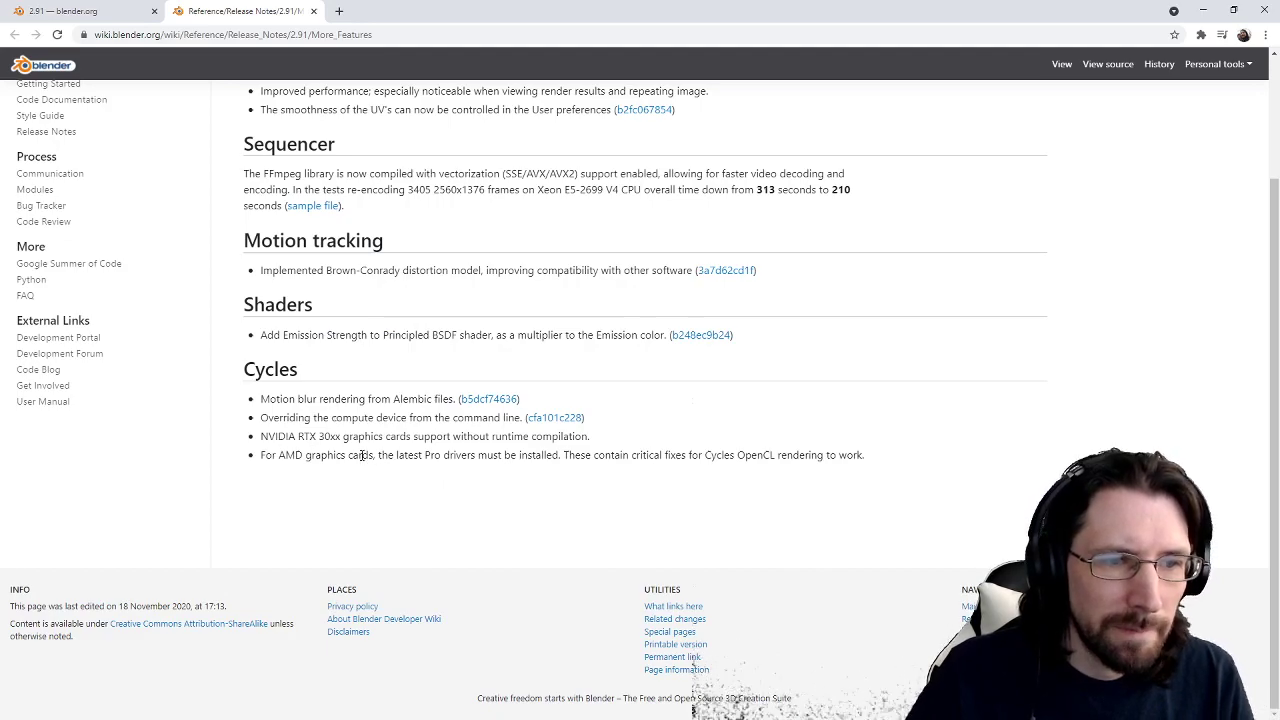
scroll(362, 455, "up", 3)
Step: Reread the Sequencer paragraph and the UV/Image Editor performance note, and look back at the 2.91 release page before returning to the wiki page
left_click_drag(263, 326, 630, 385)
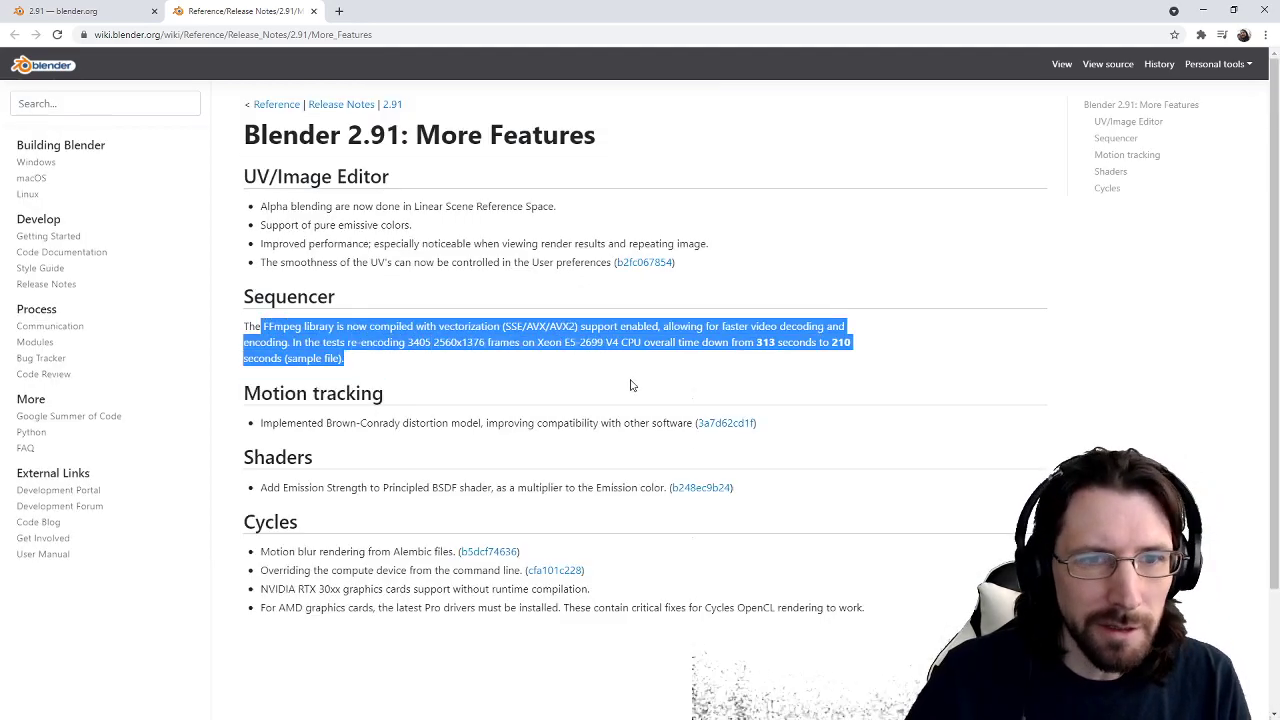
left_click(360, 260)
left_click_drag(294, 244, 729, 251)
left_click(562, 345)
left_click_drag(303, 329, 456, 349)
left_click(481, 367)
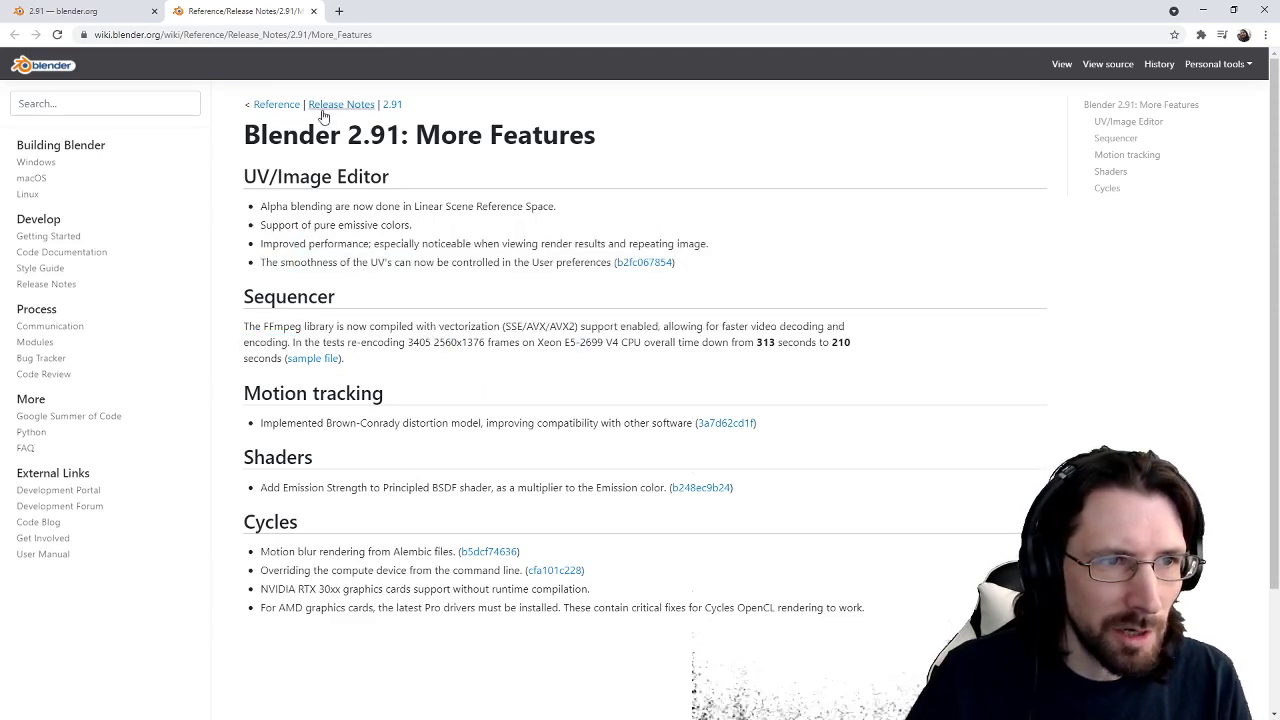
left_click(125, 20)
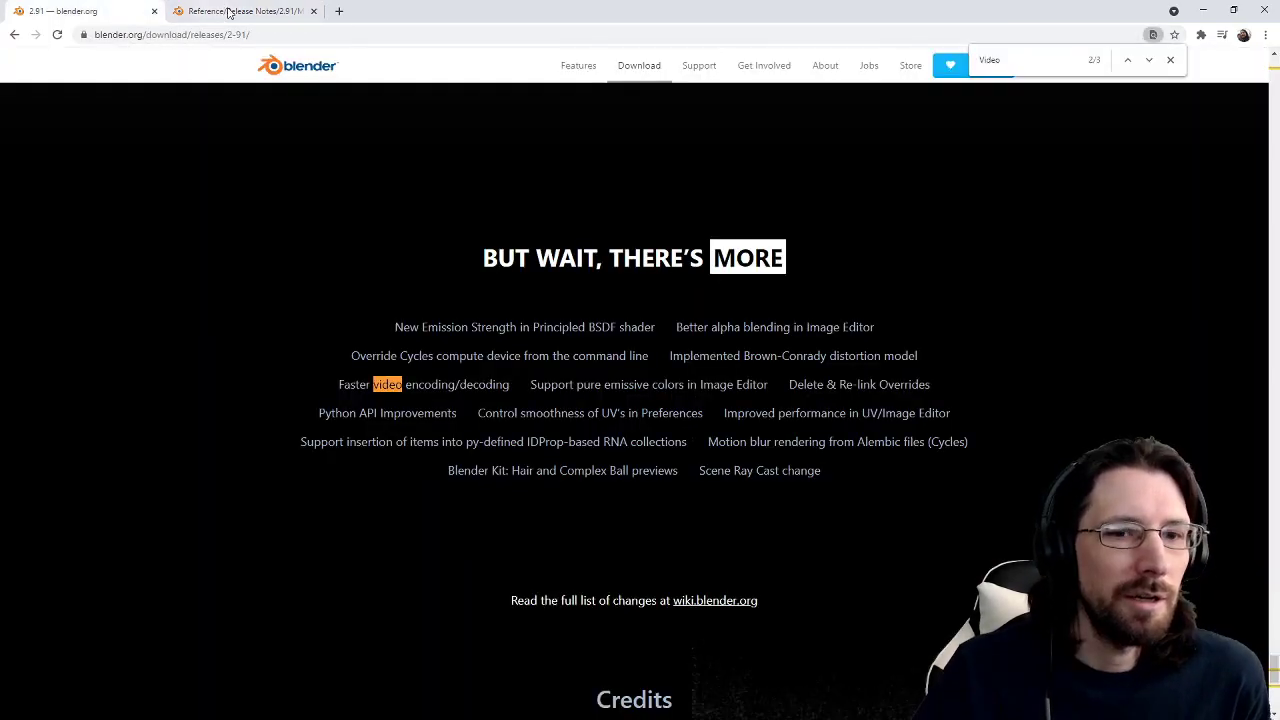
left_click(228, 12)
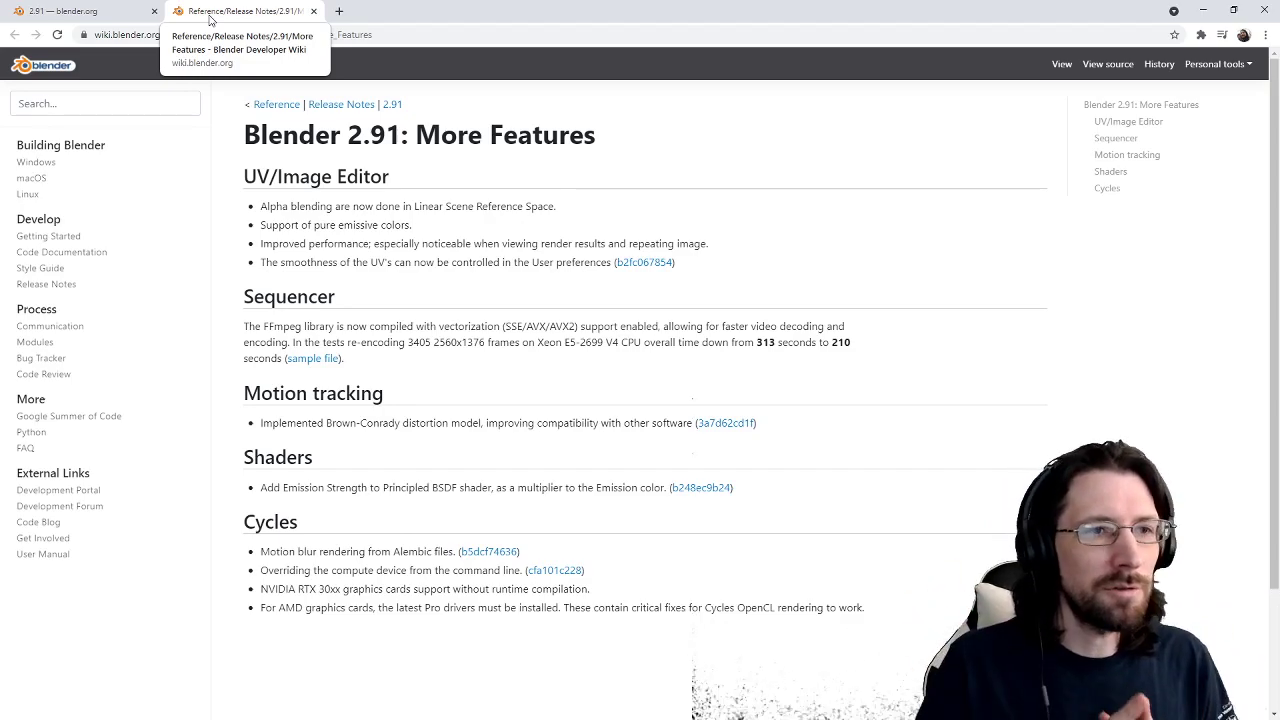
Step: Close the browser to return to Blender and go to the scene's output file settings
left_click(1266, 9)
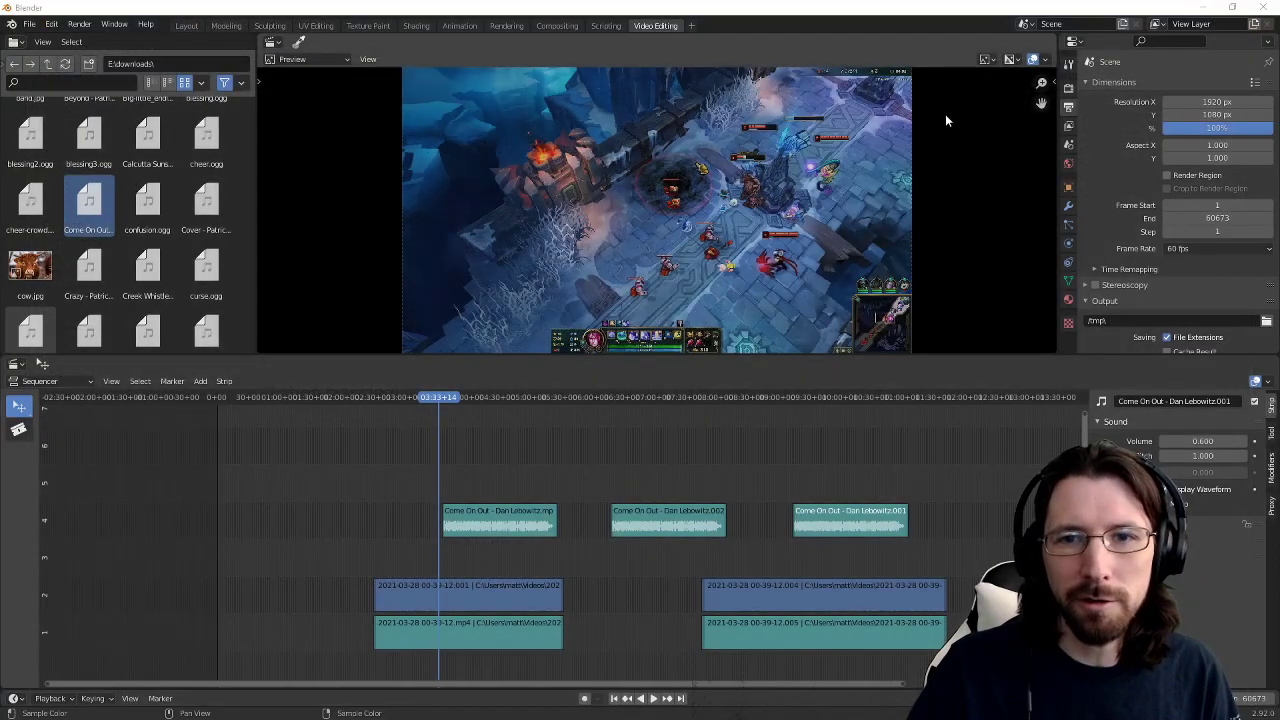
left_click_drag(1110, 10, 963, 0)
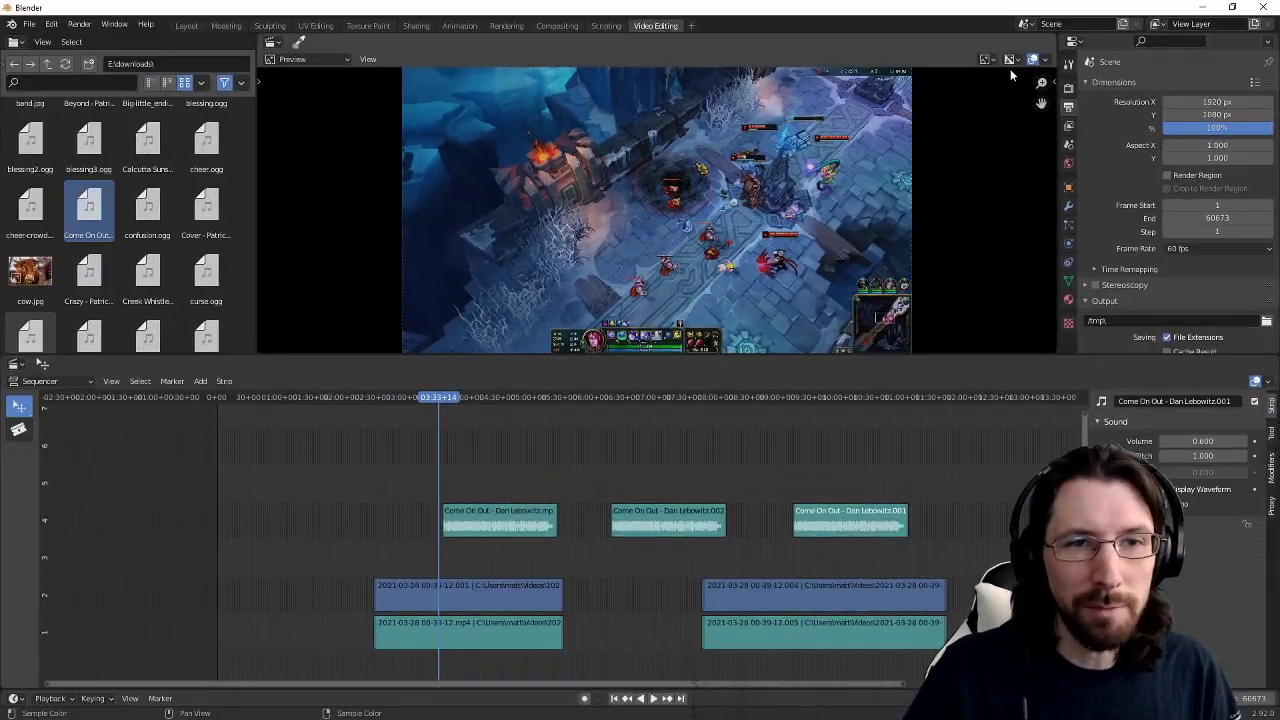
scroll(1149, 240, "down", 3)
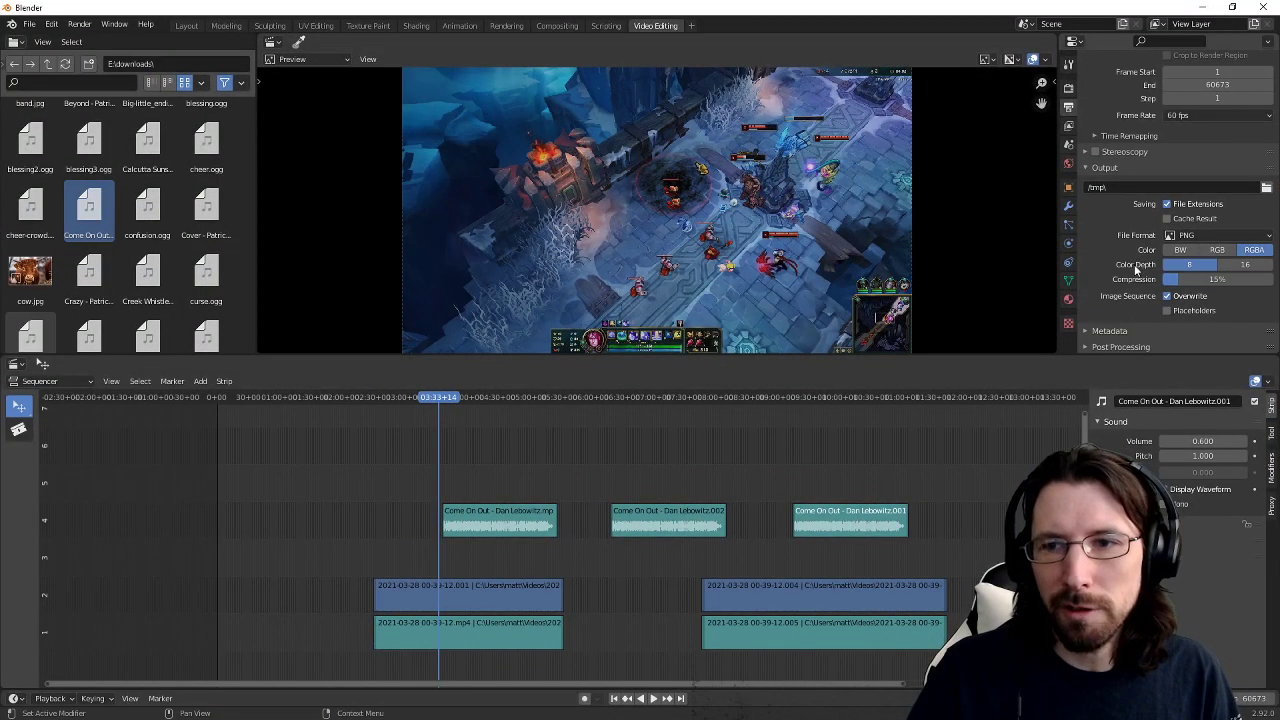